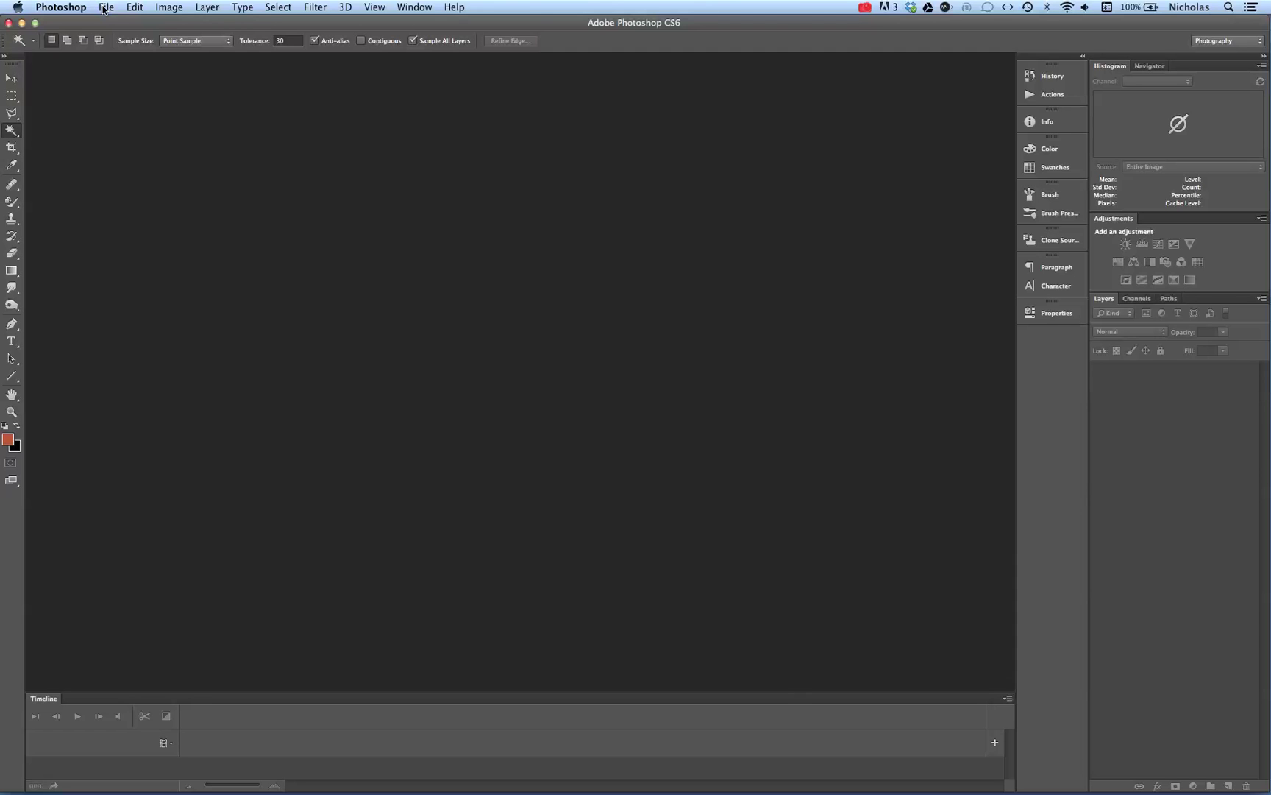
Step: Open File > Import > Images from Device to preview the 'My self-Portrait' drawing on the scanner
click(104, 8)
mouse_move(141, 250)
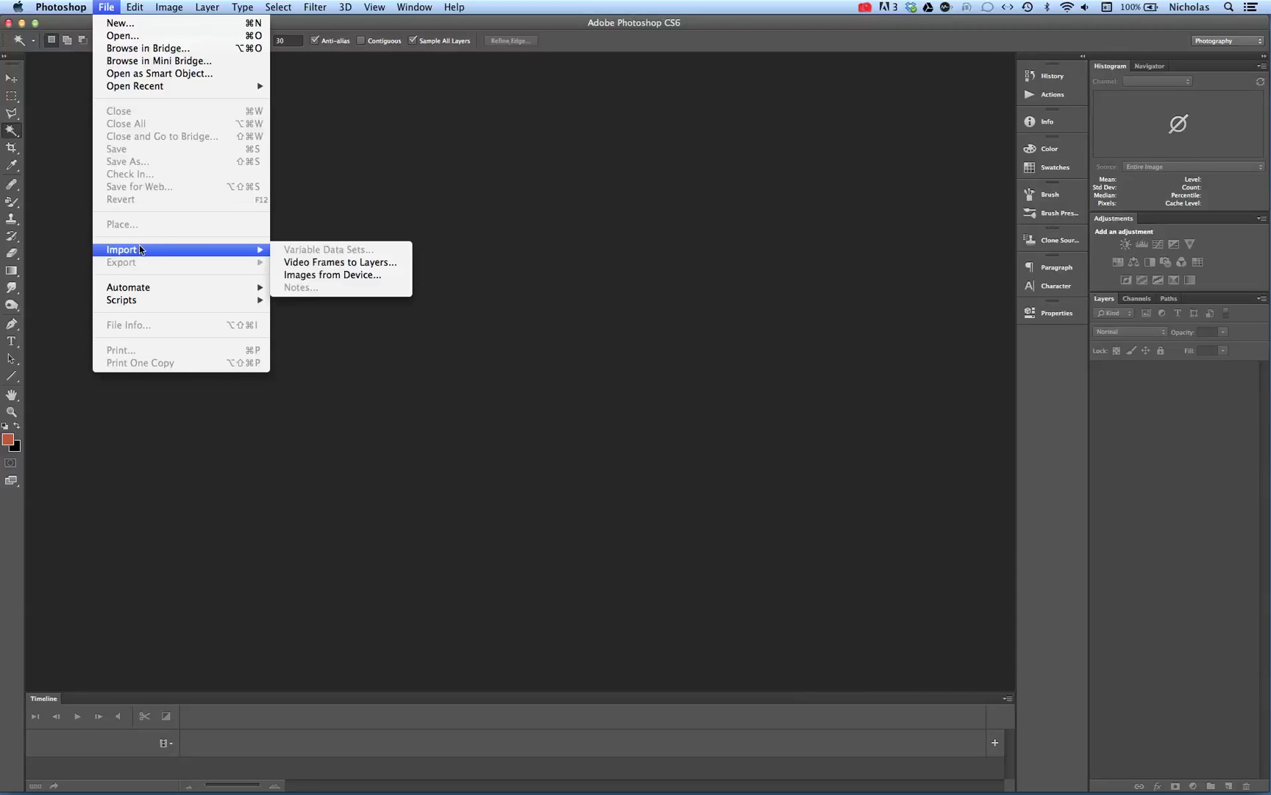
click(338, 277)
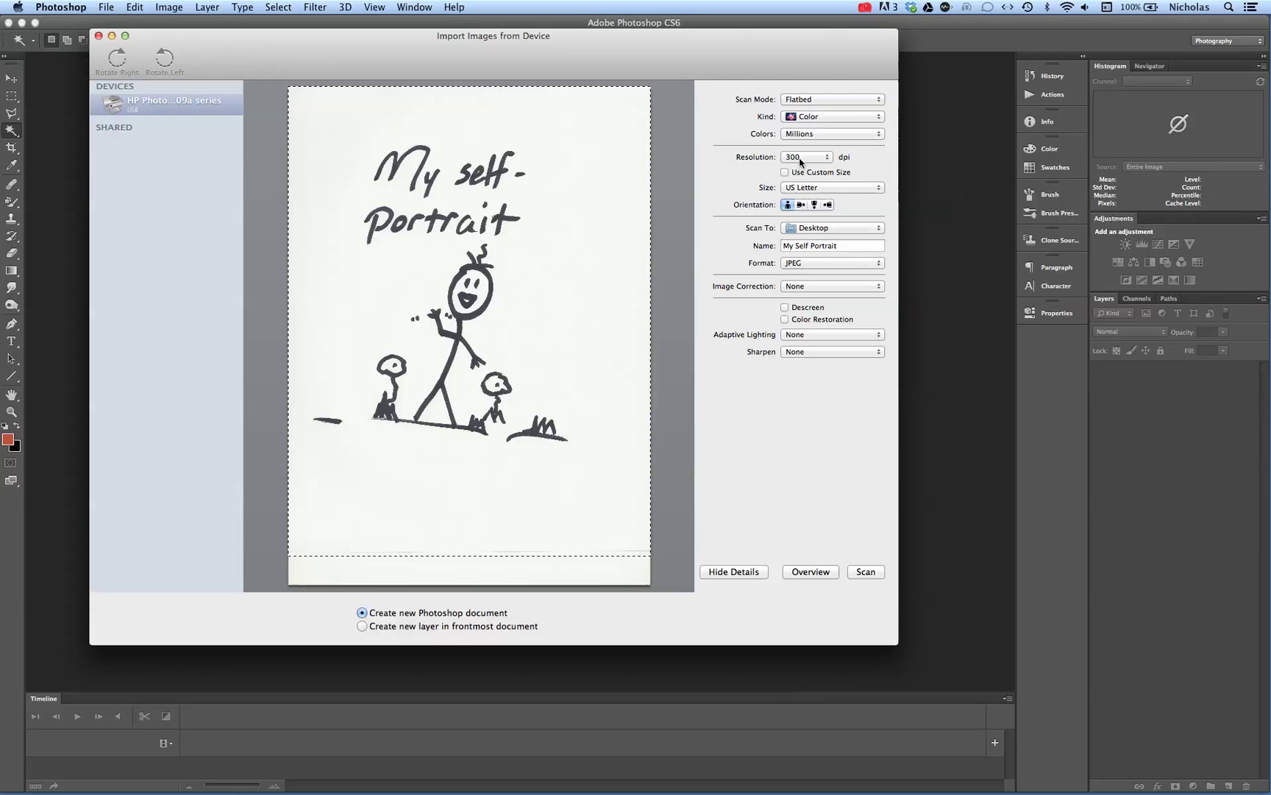
click(802, 158)
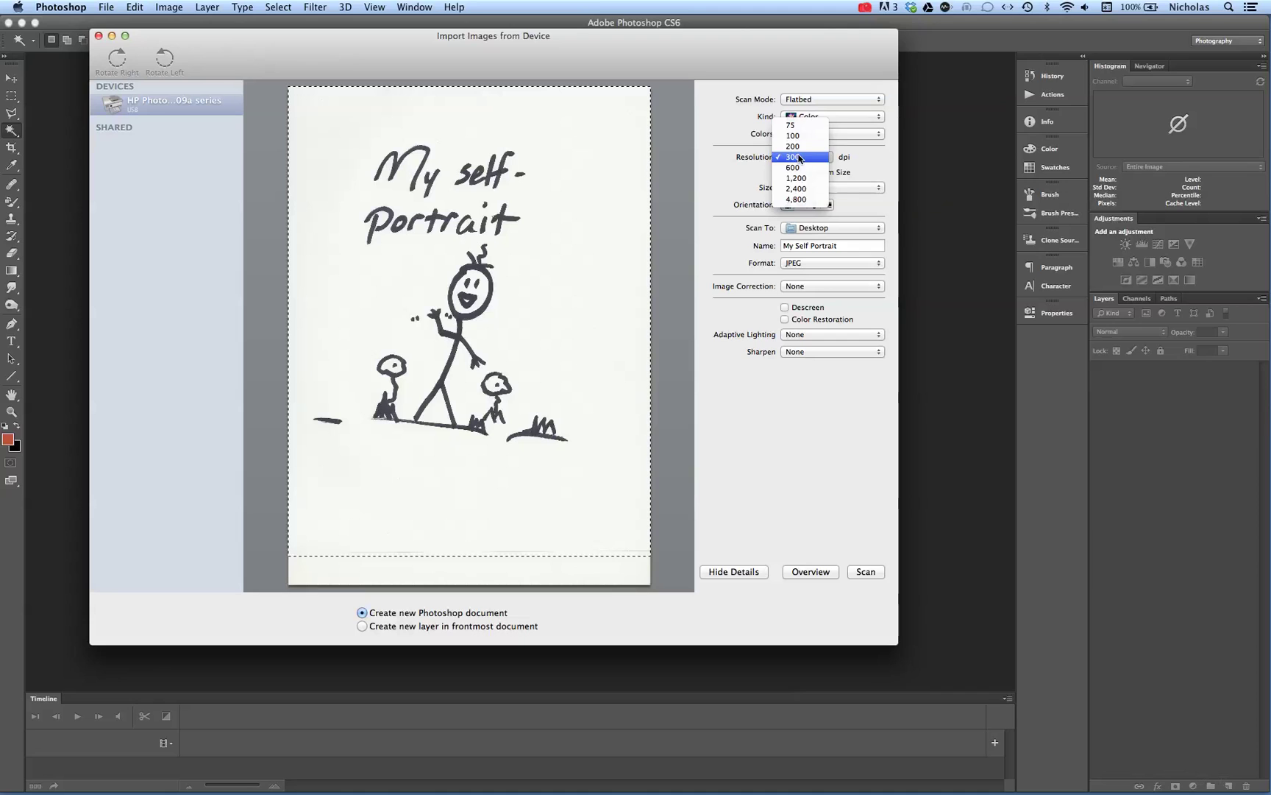
click(801, 158)
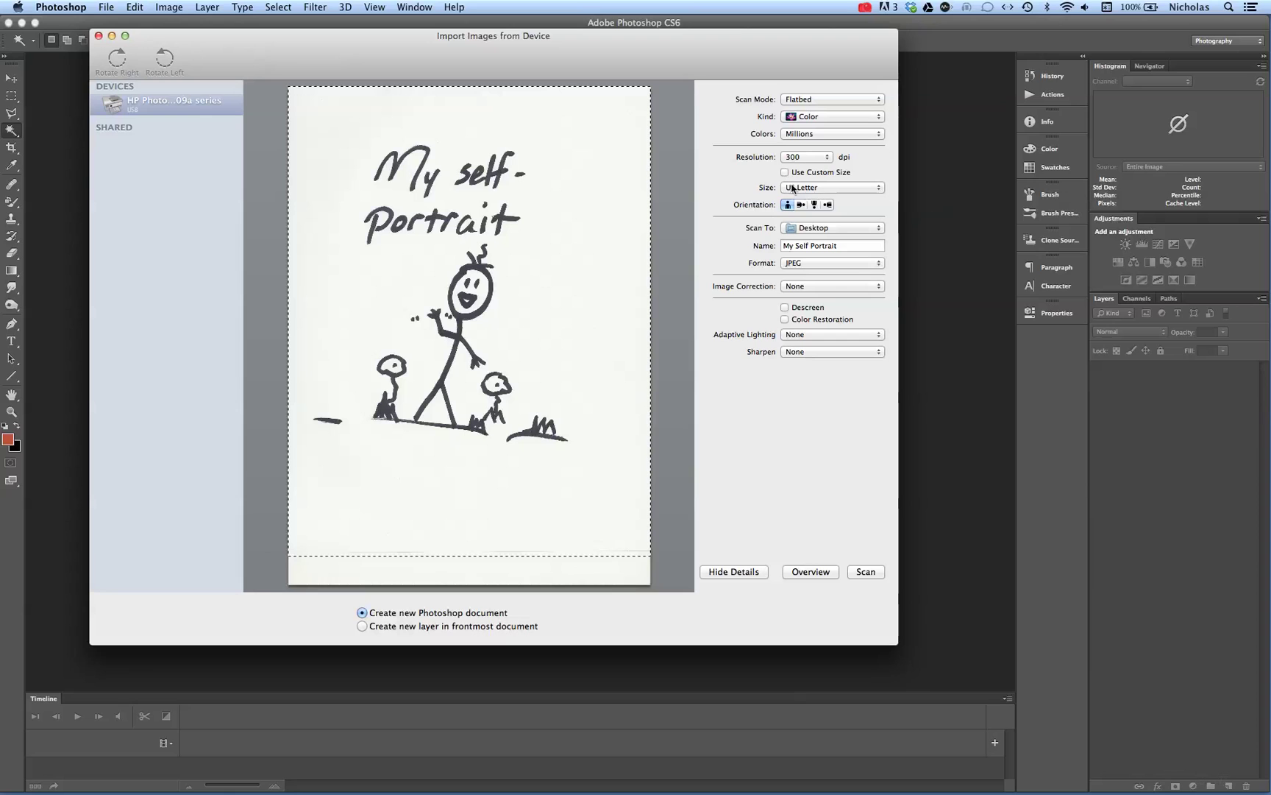
click(793, 187)
click(793, 188)
click(784, 174)
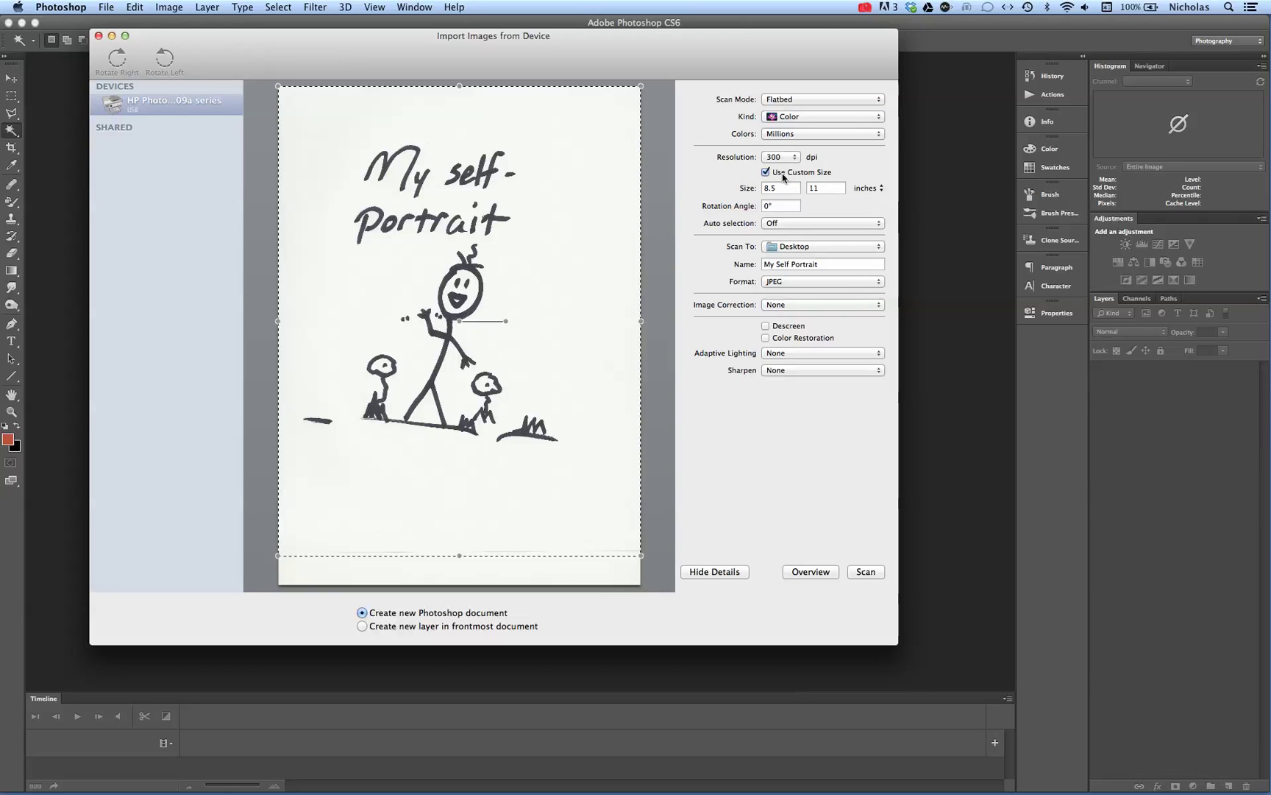
click(783, 174)
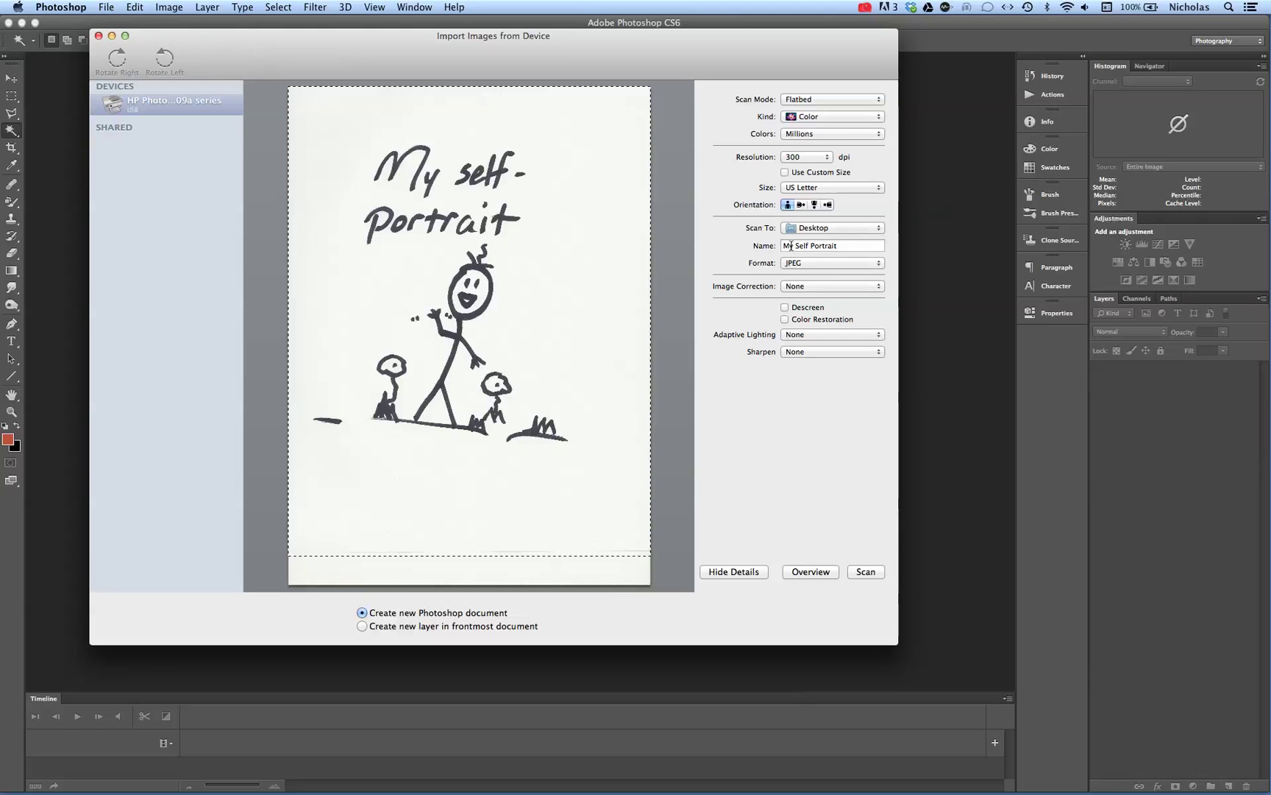
click(793, 265)
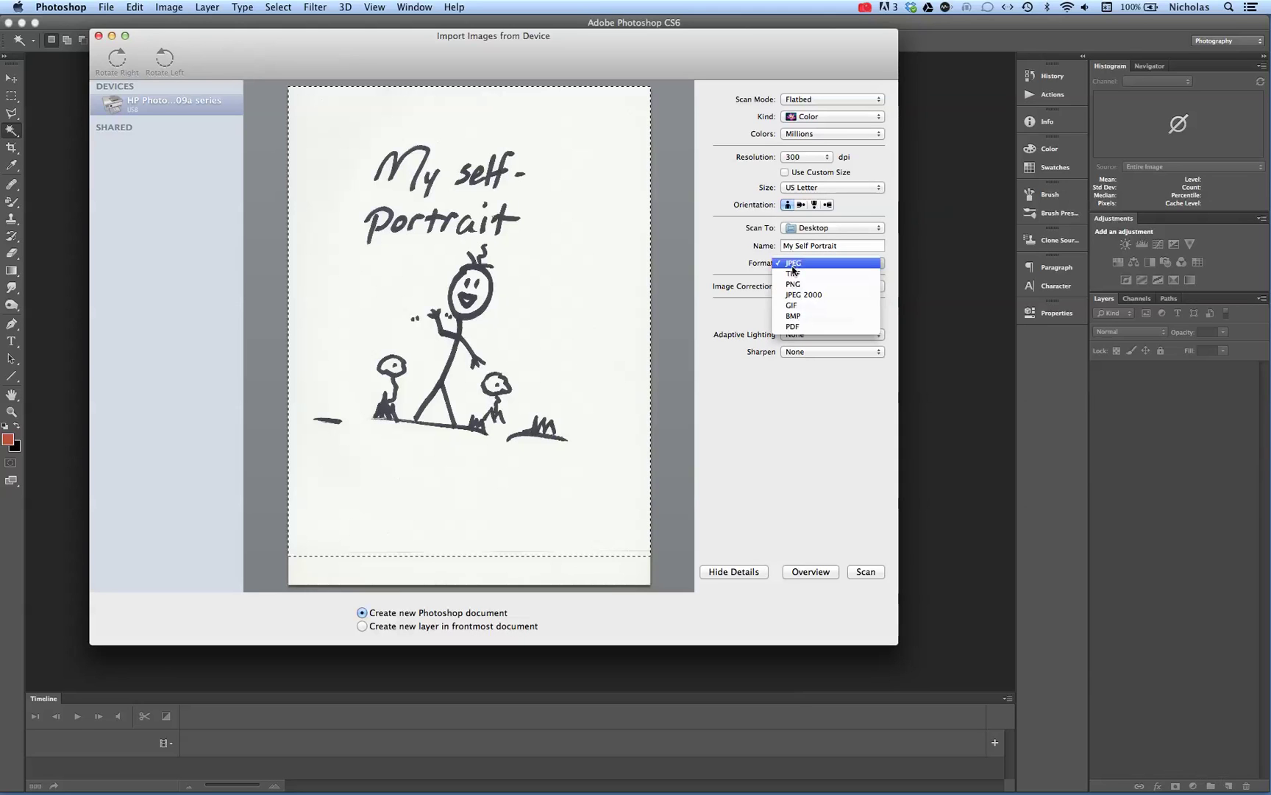
click(795, 327)
click(790, 265)
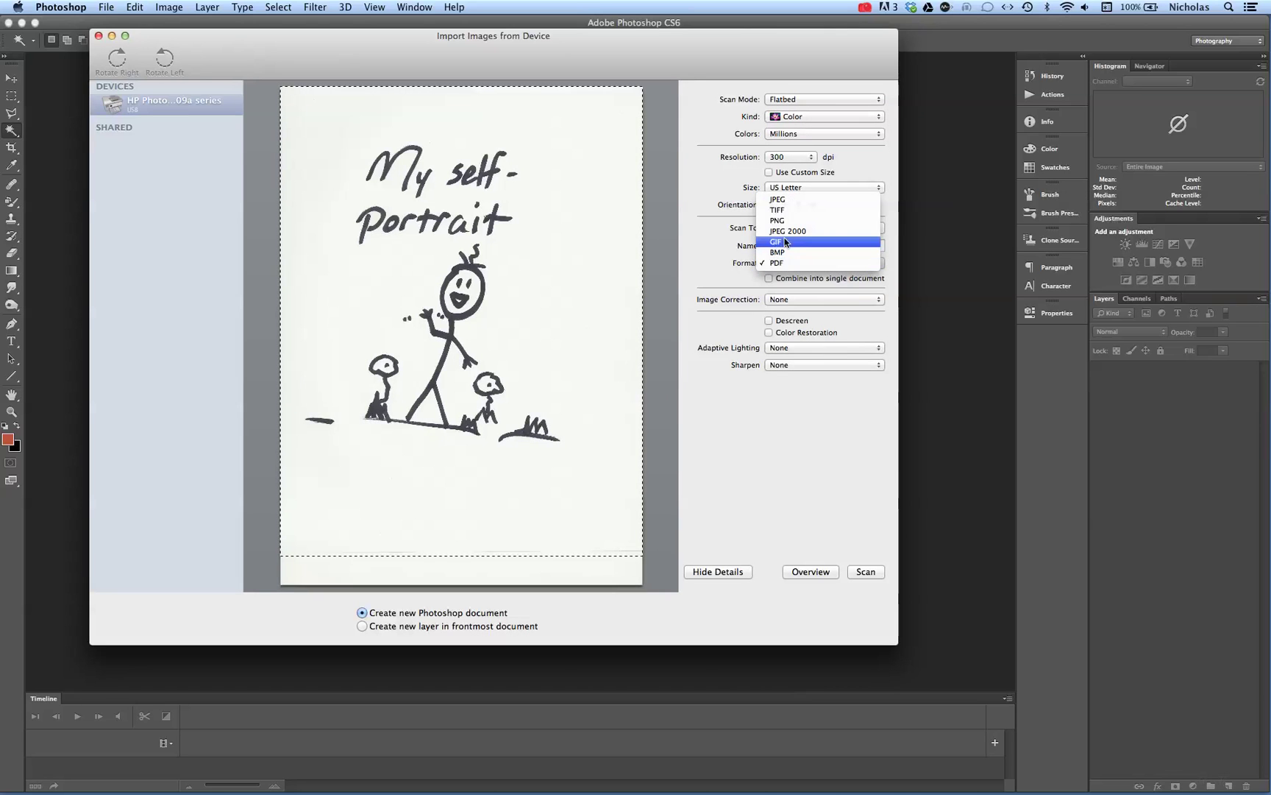
click(780, 199)
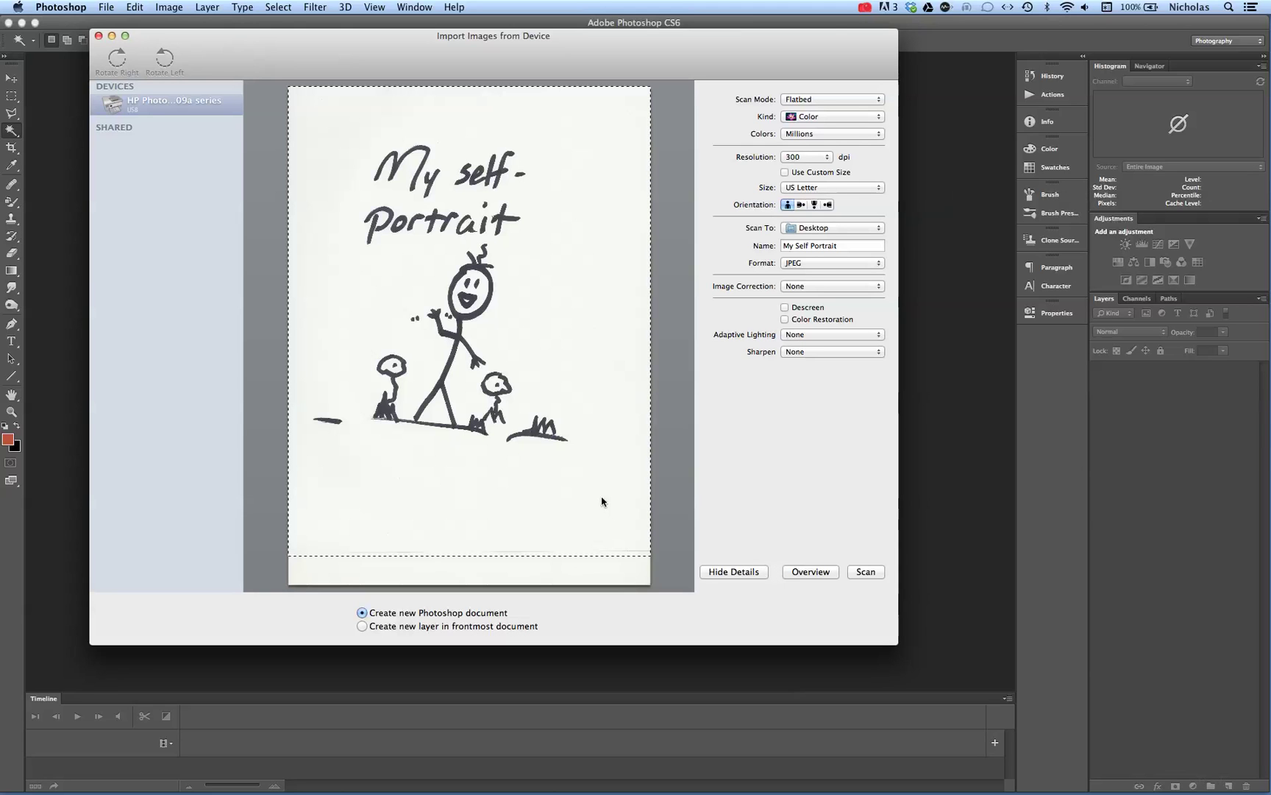
Step: Scan the drawing so it opens as the new document 'My Self Portrait 1.jpeg'
click(866, 572)
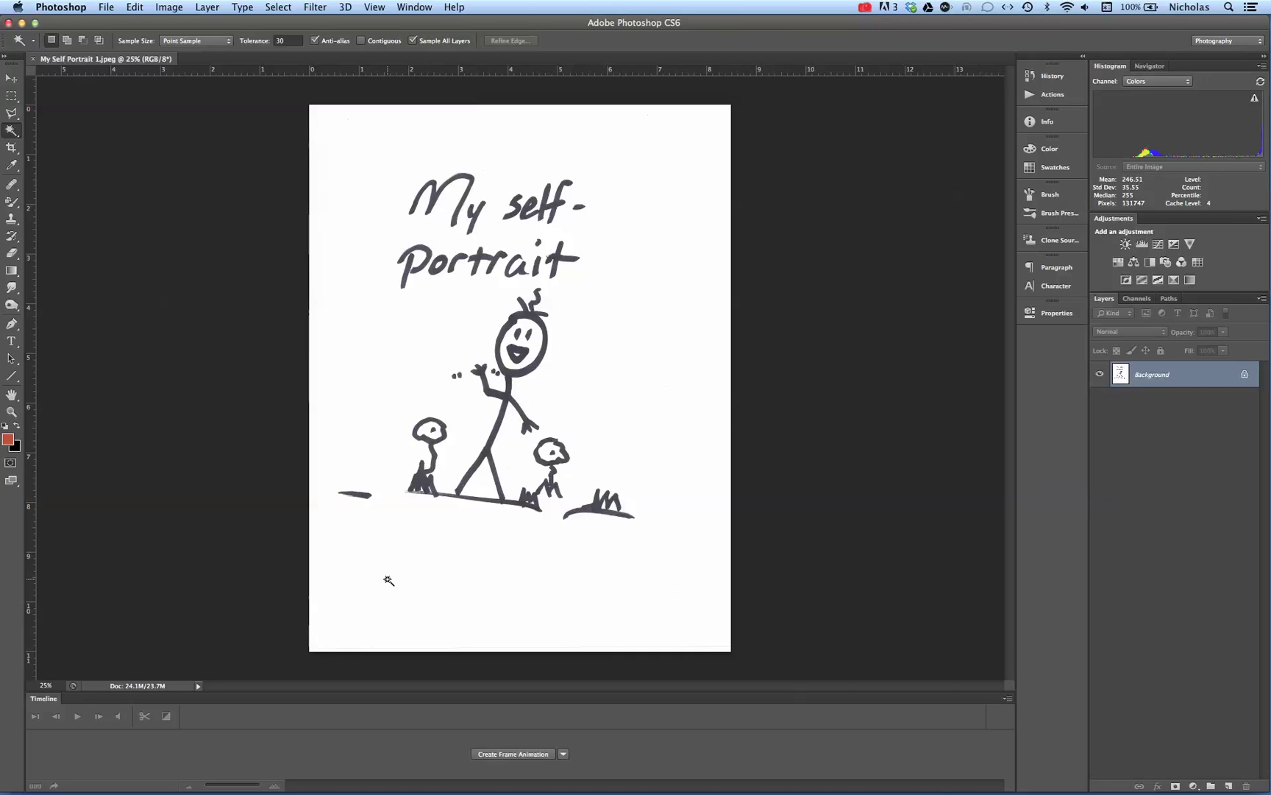
click(106, 7)
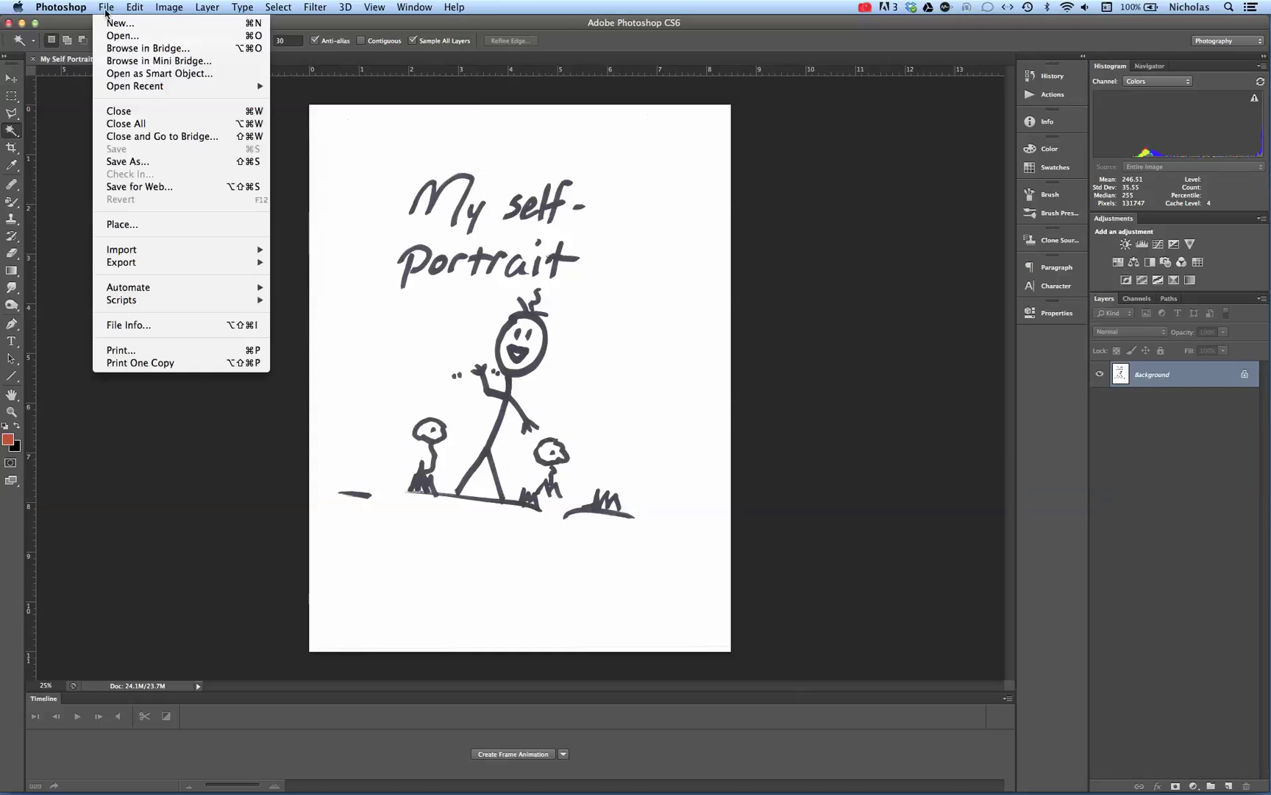
click(106, 161)
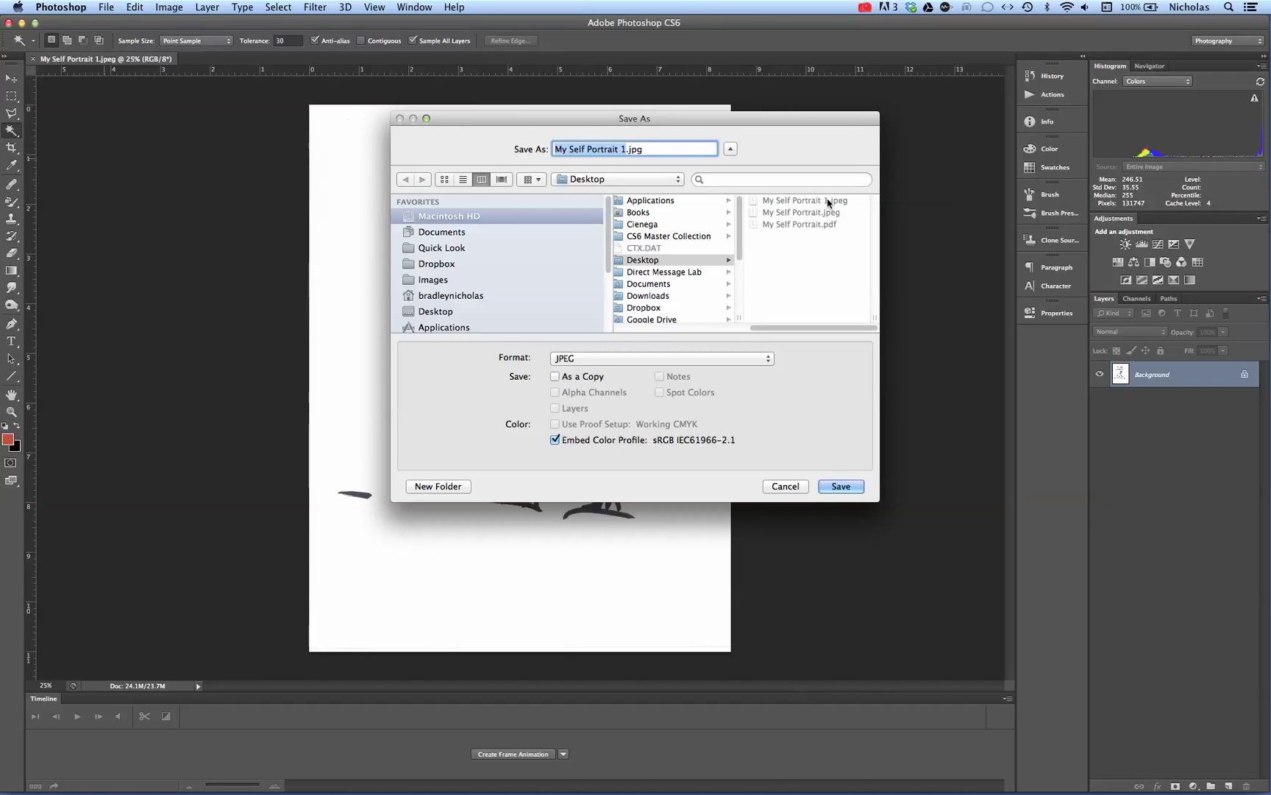
click(785, 486)
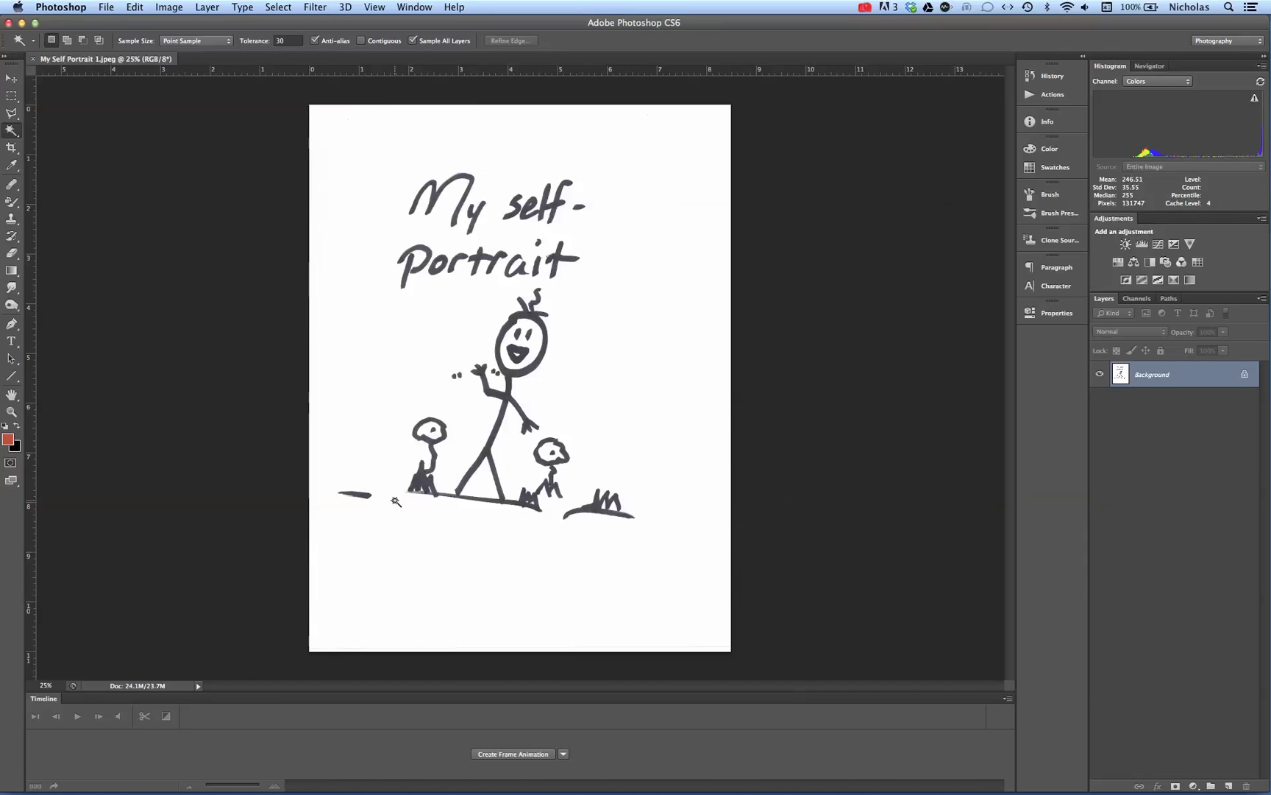
Step: Magic Wand the paper background and fill it with White
click(391, 528)
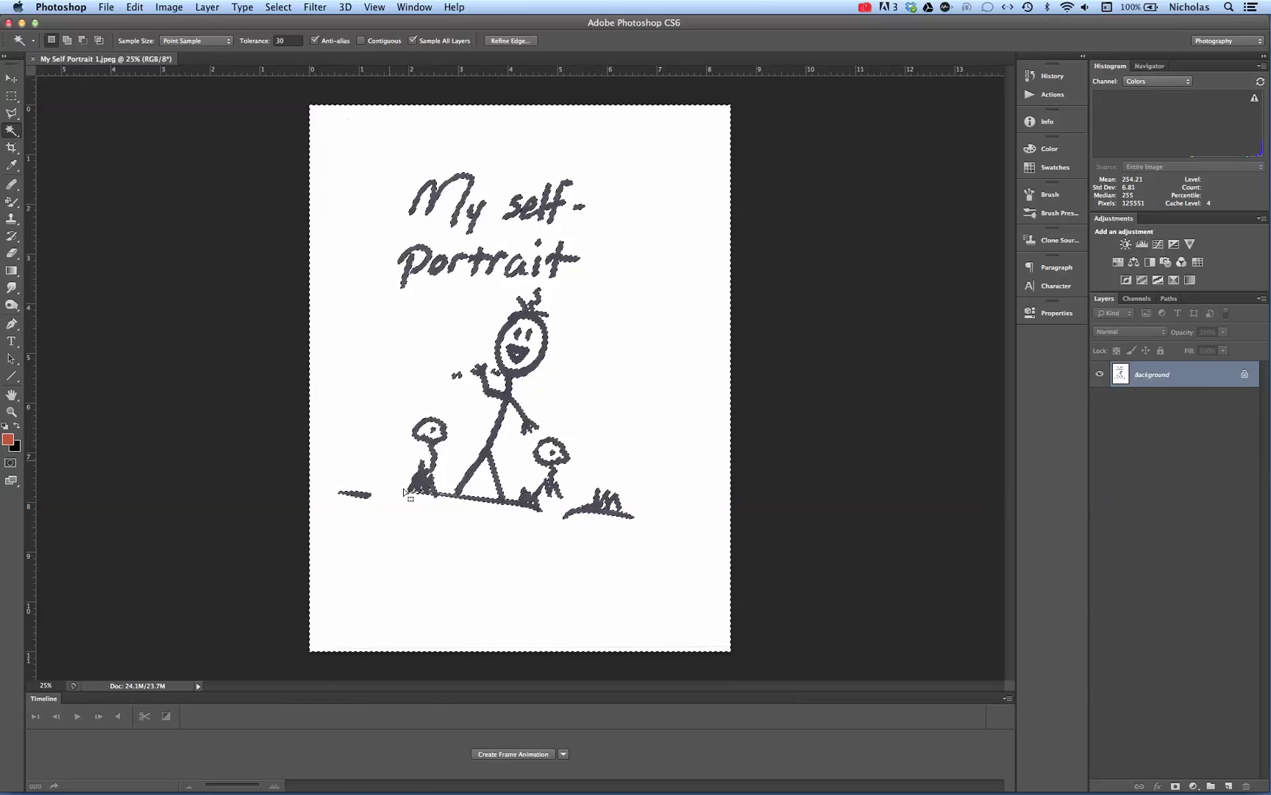
key(BackSpace)
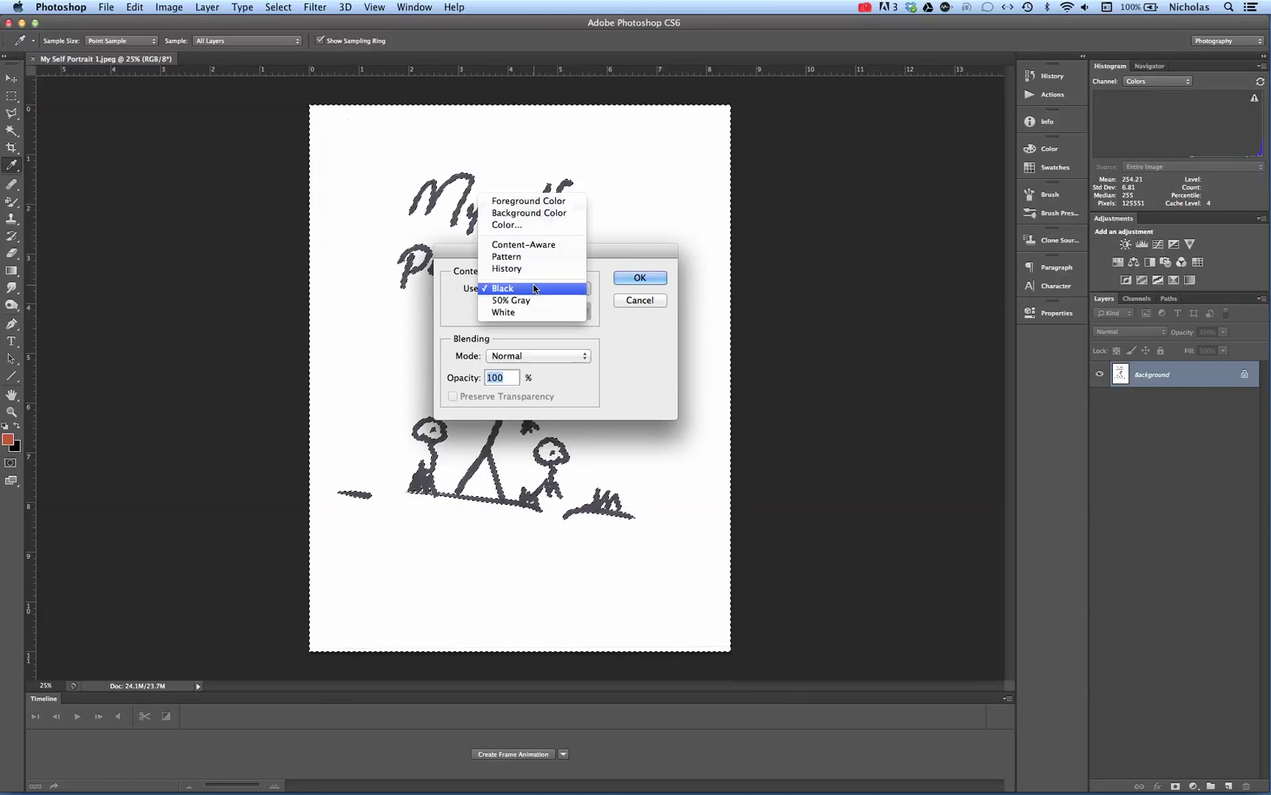
click(534, 315)
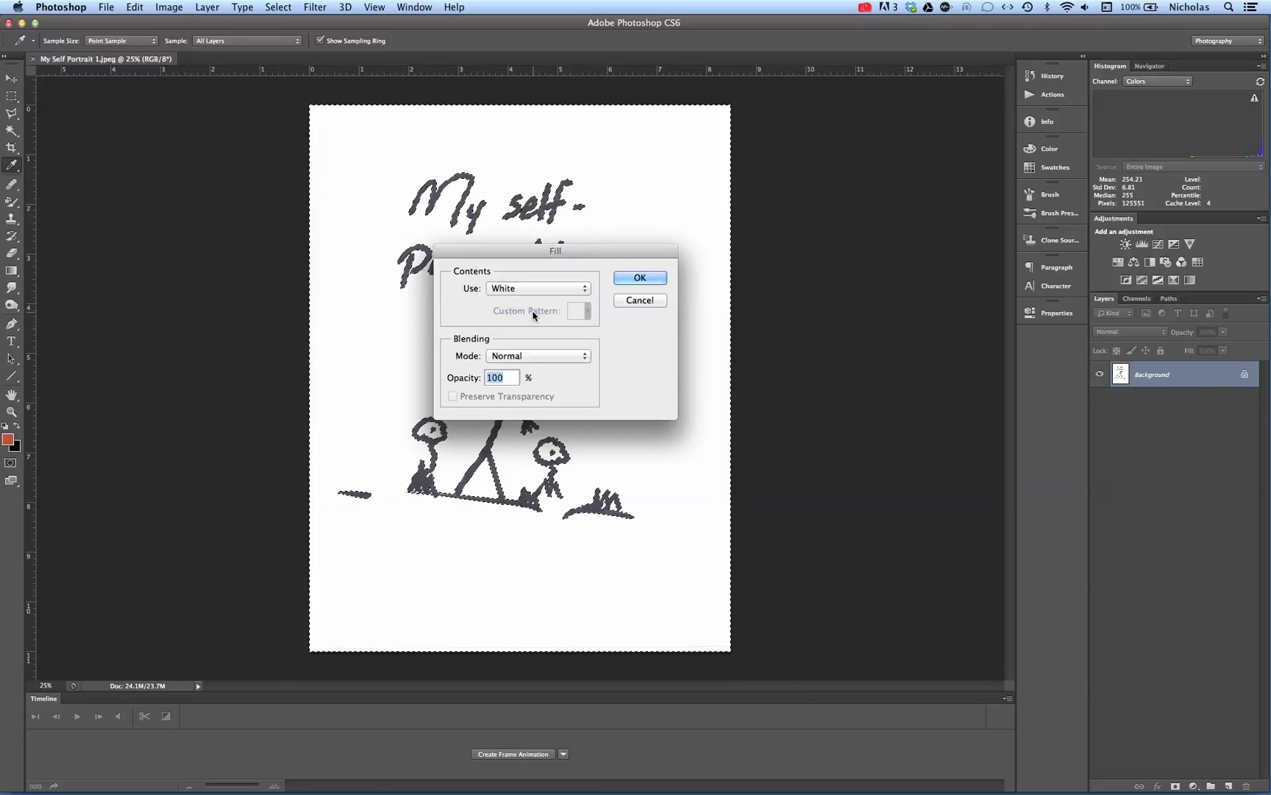
click(660, 279)
key(w)
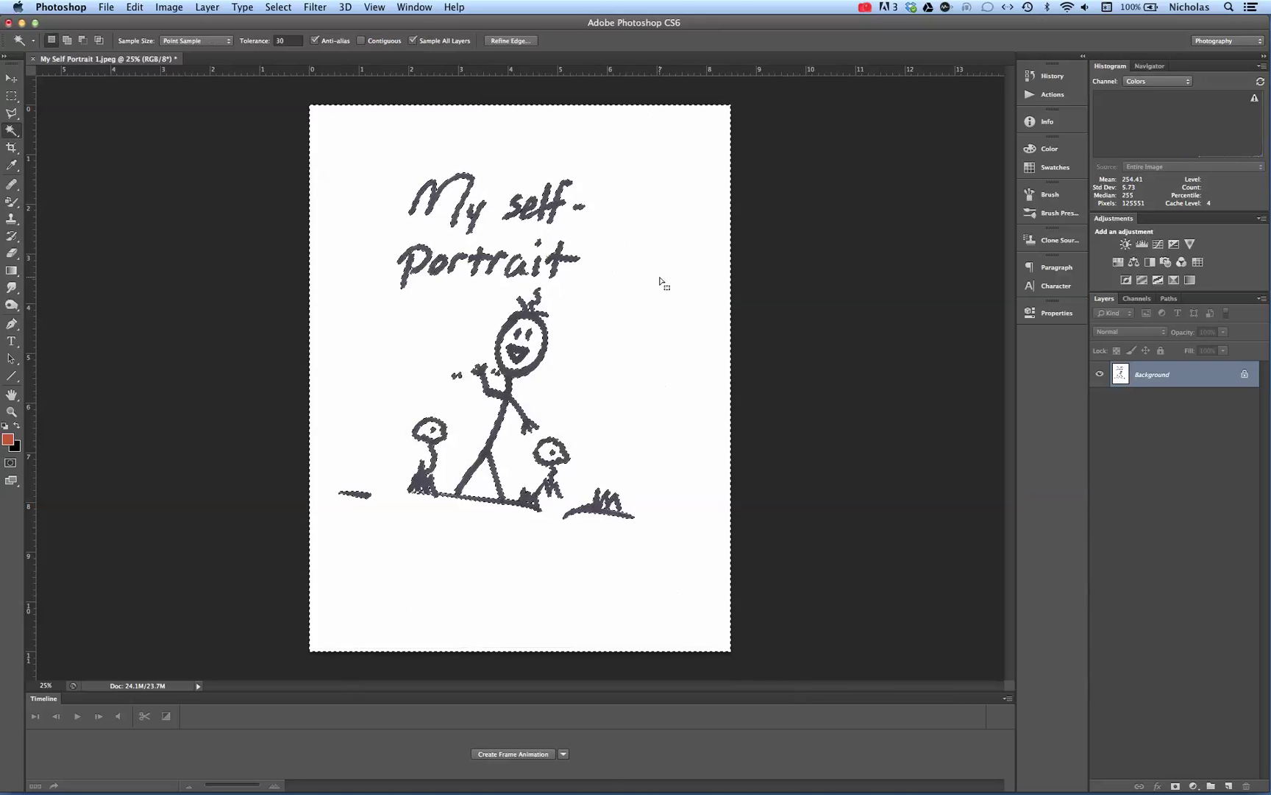
Step: Add the blank bottom strip to the selection with the Marquee and fill it white
key(m)
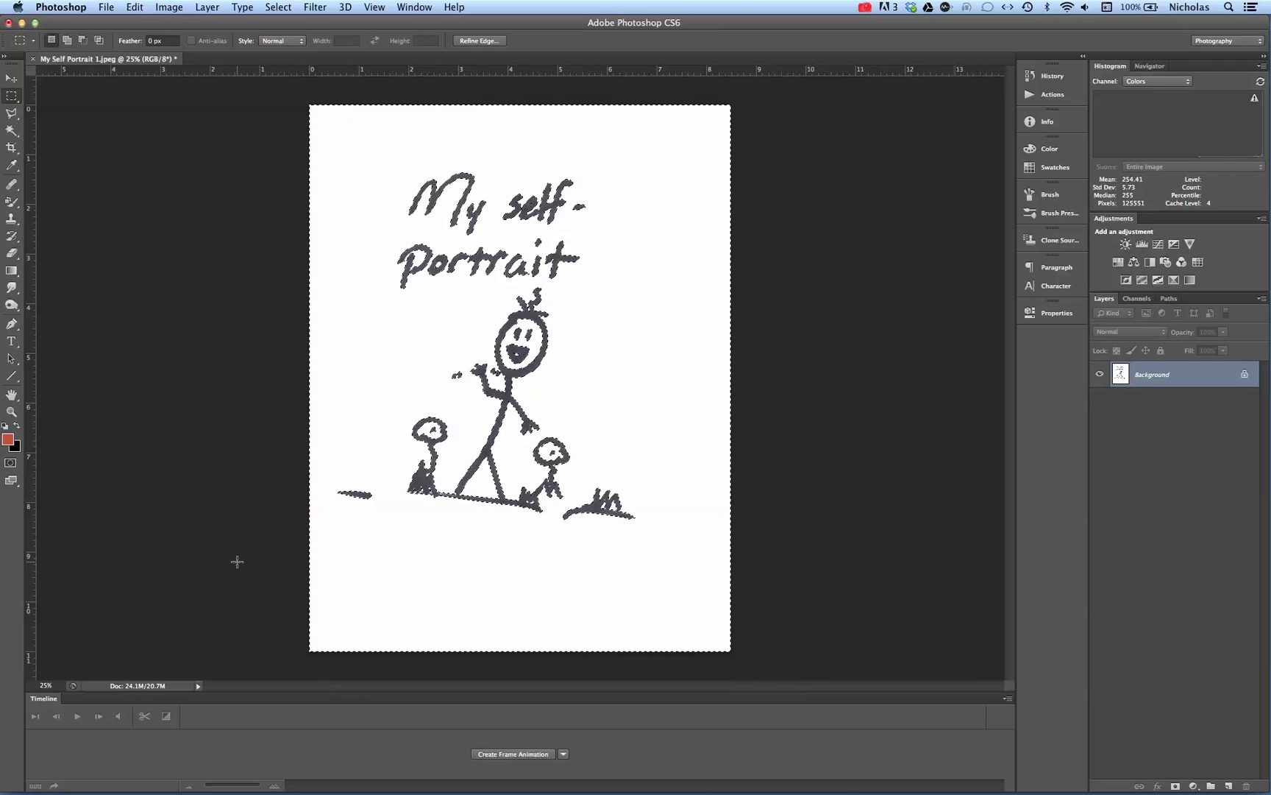
key(shift)
drag(240, 563, 617, 660)
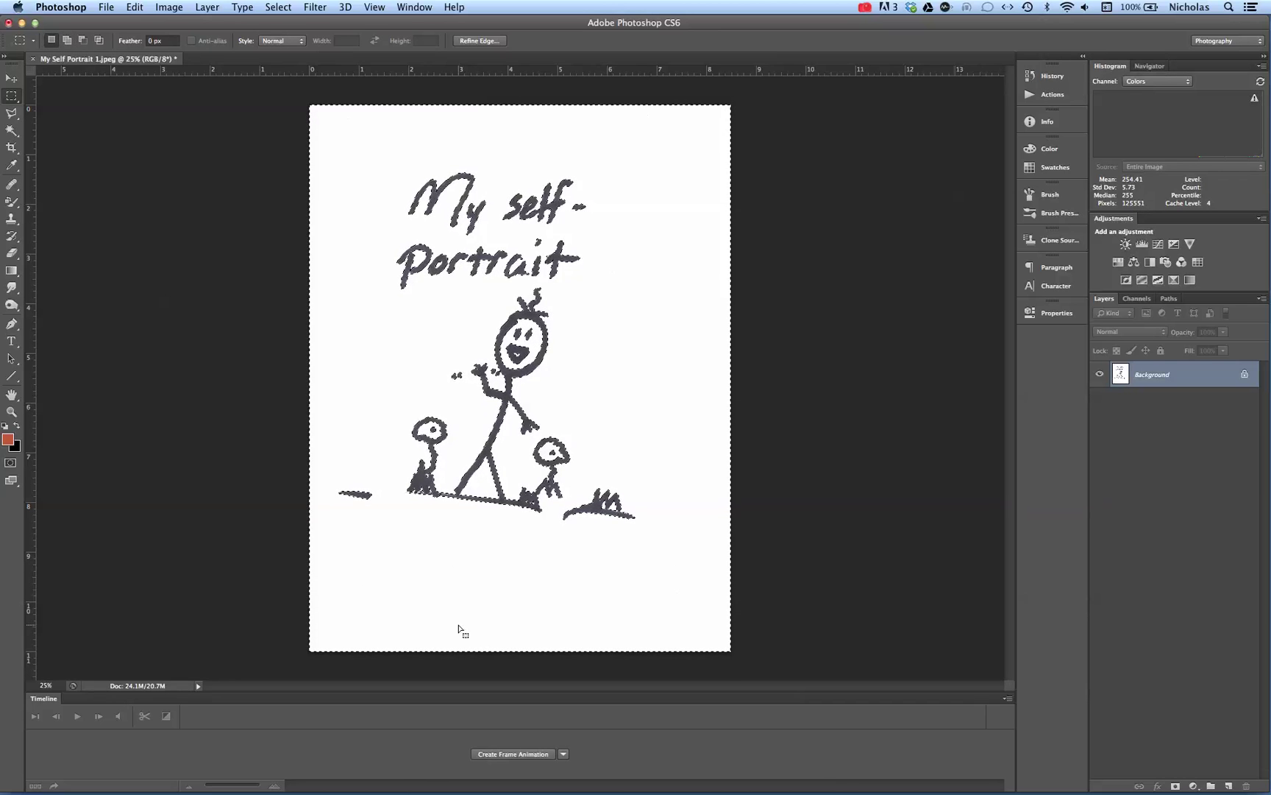
key(shift+BackSpace)
key(Escape)
Step: Invert the selection with Select > Inverse so only the drawing's lines and lettering are selected
key(m)
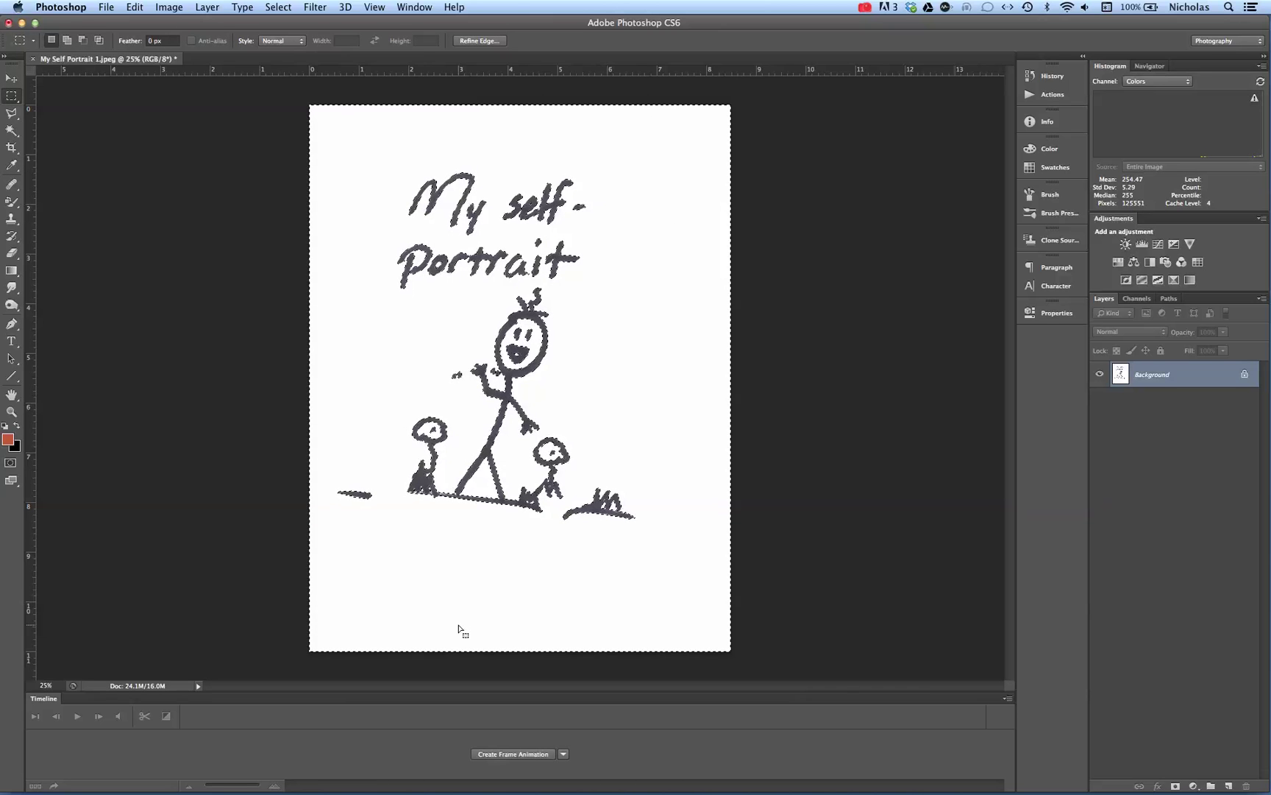
click(278, 7)
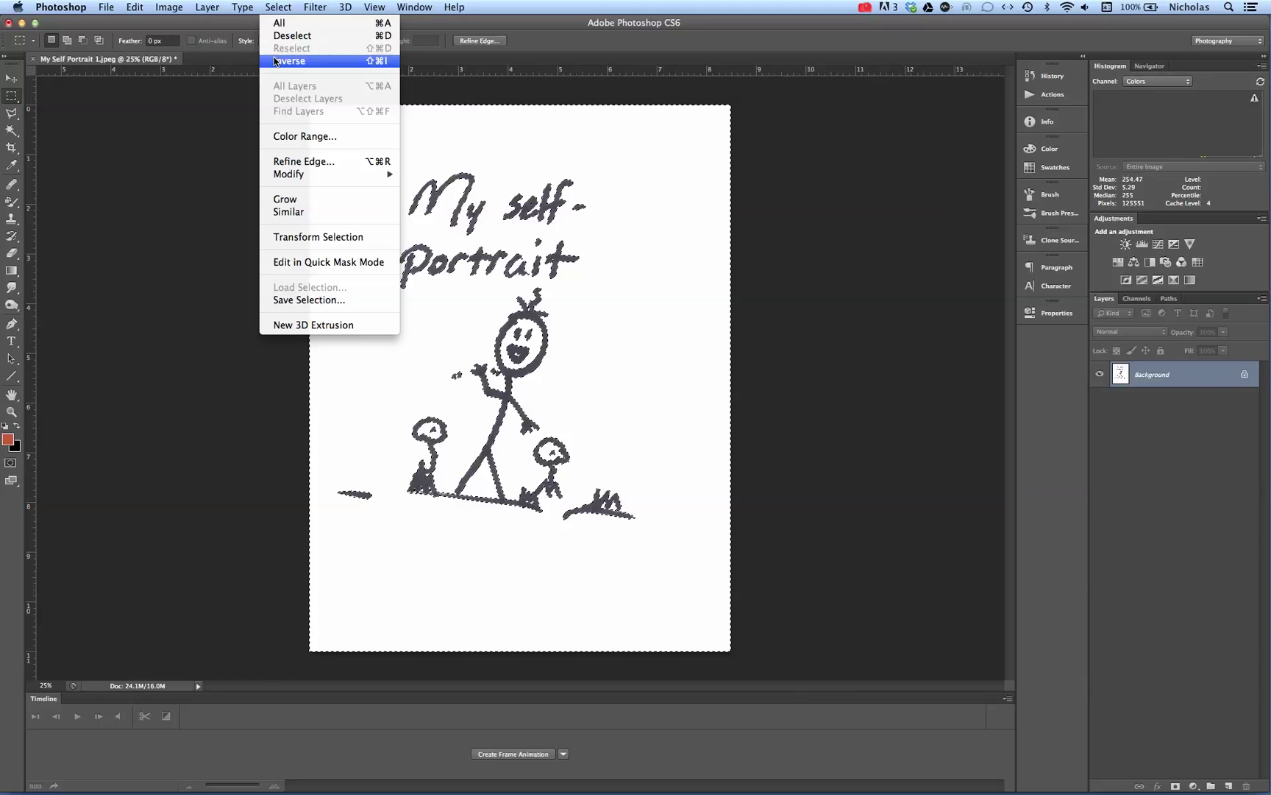
click(364, 62)
click(365, 61)
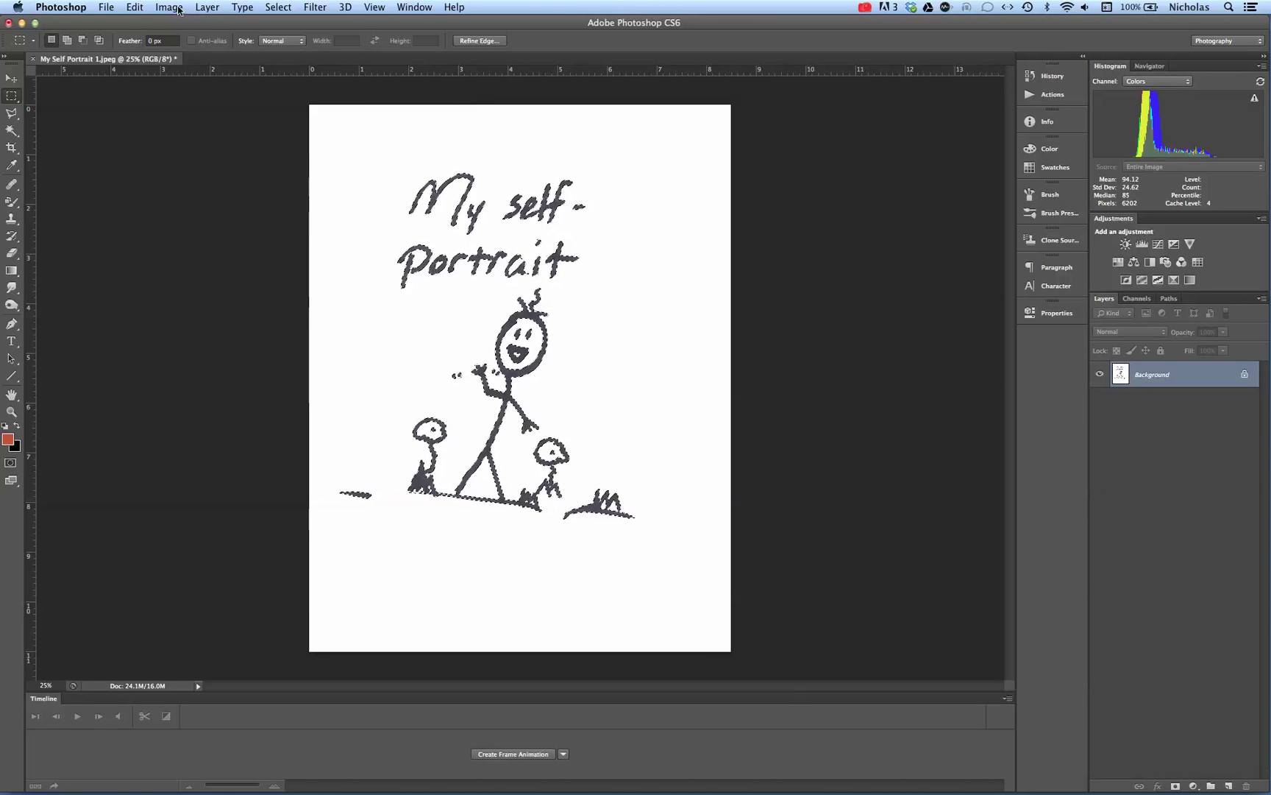
click(288, 7)
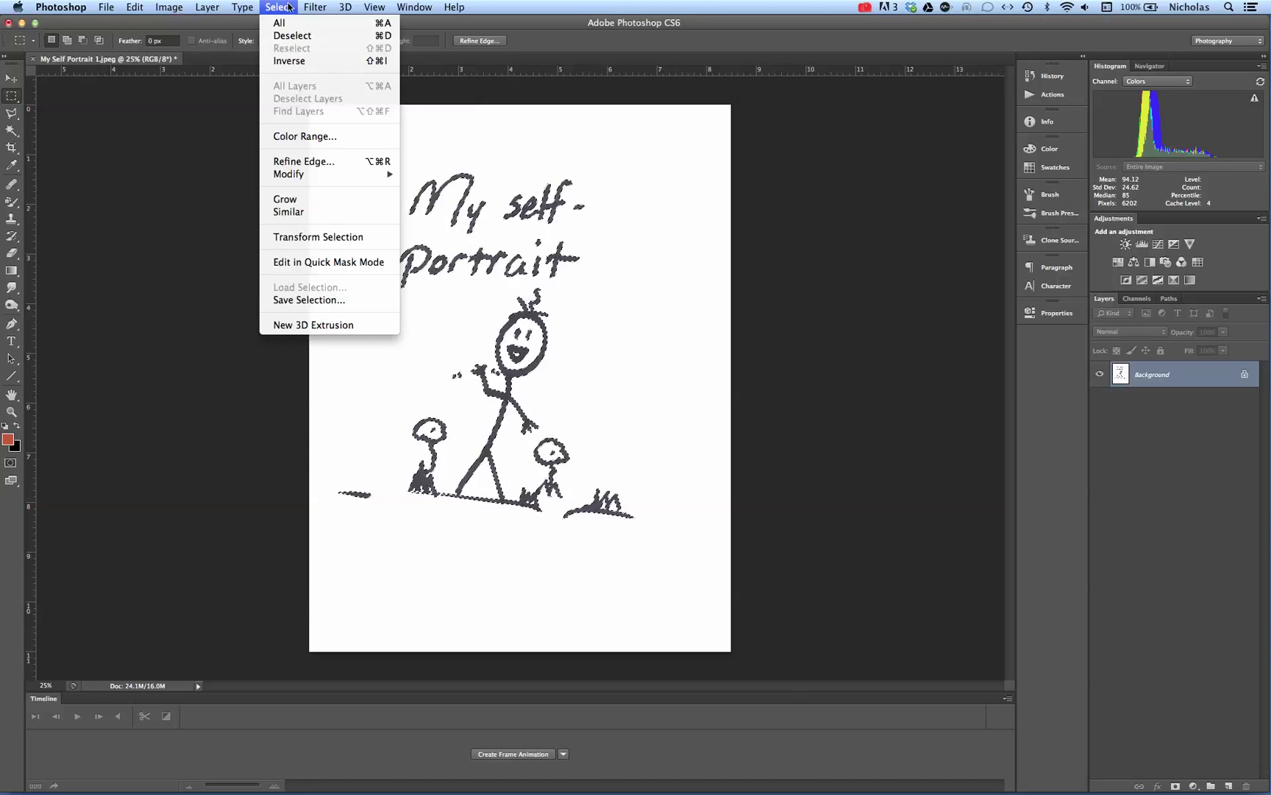
click(289, 12)
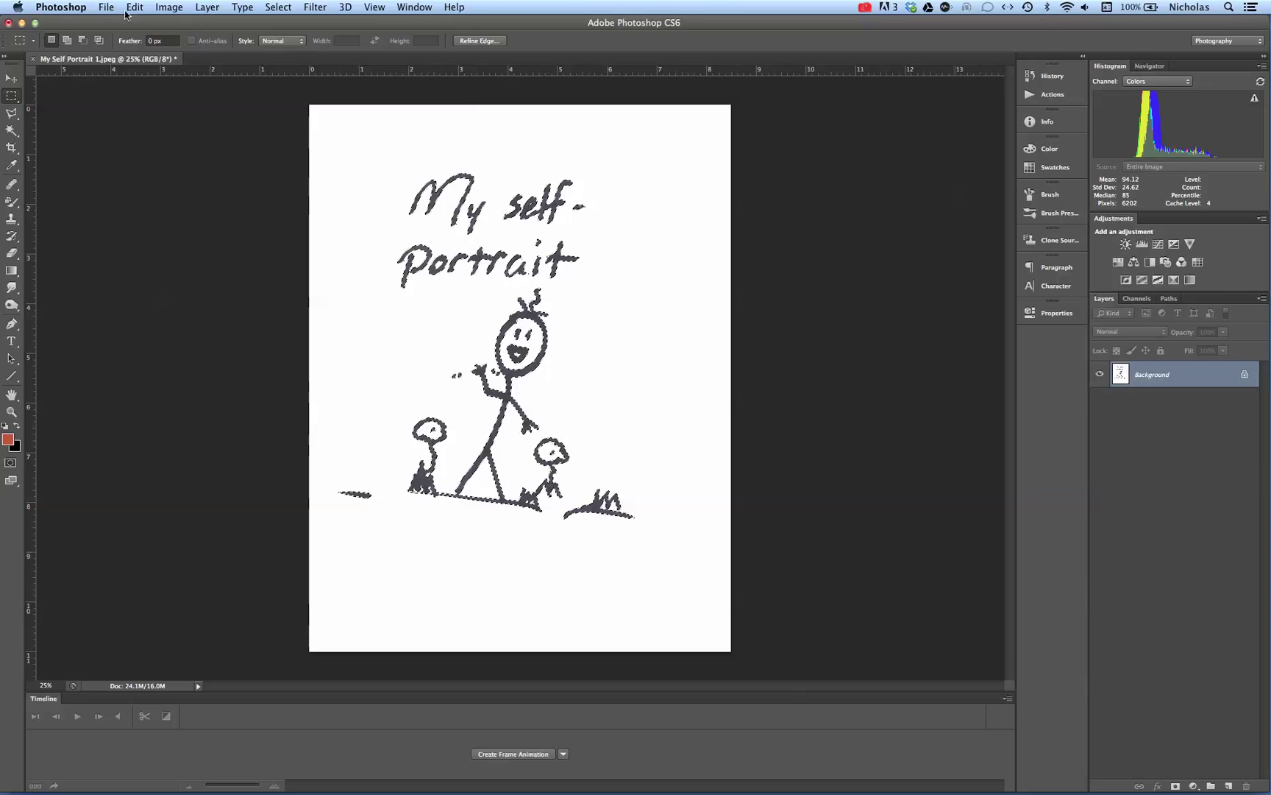
Step: Fill the selected lines with Black at Normal blending, then deselect
key(shift+BackSpace)
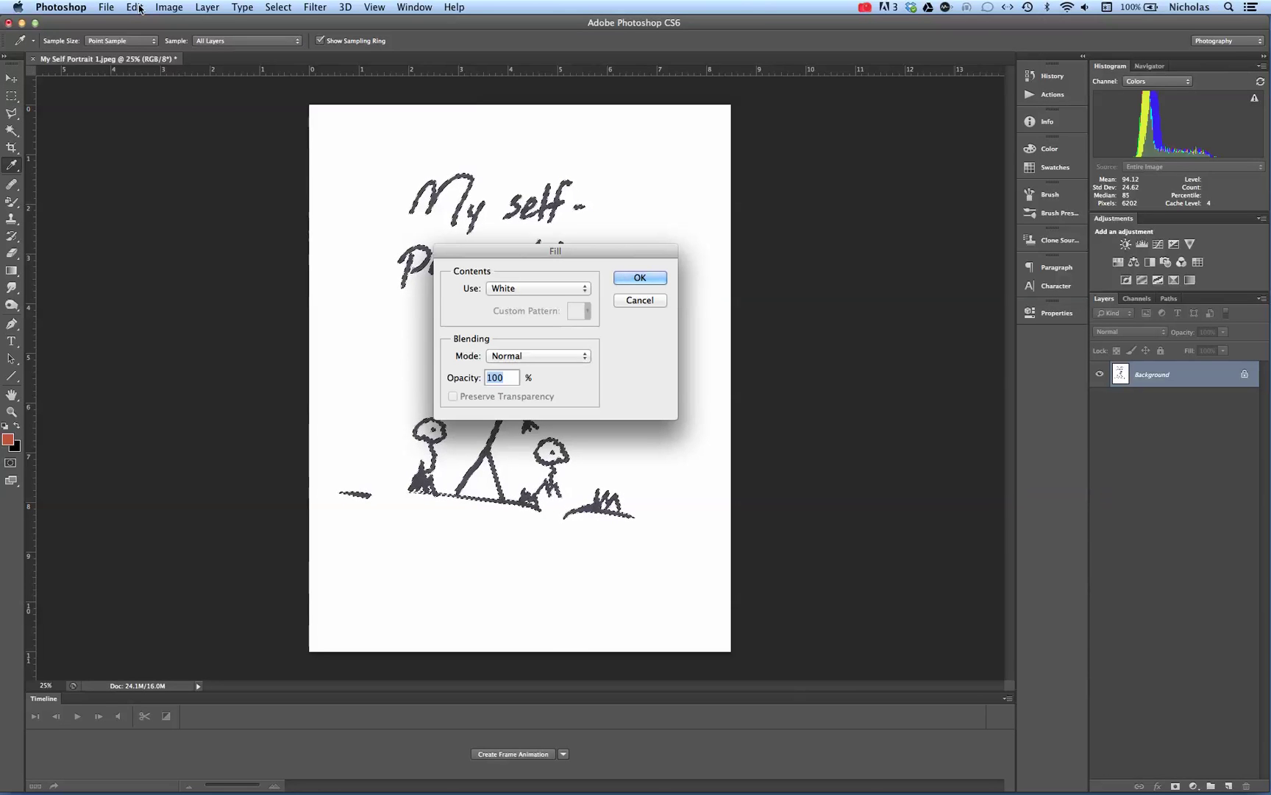
click(579, 357)
click(580, 357)
click(574, 289)
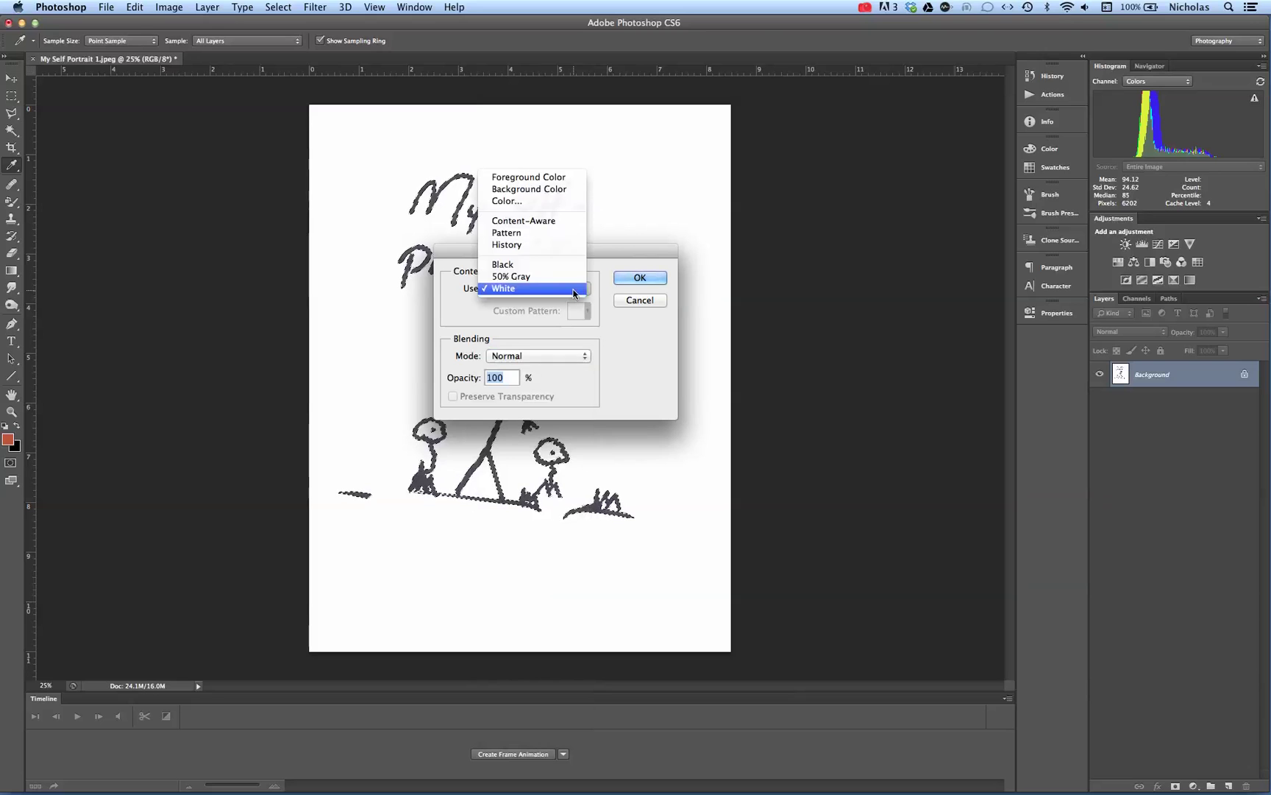
click(577, 264)
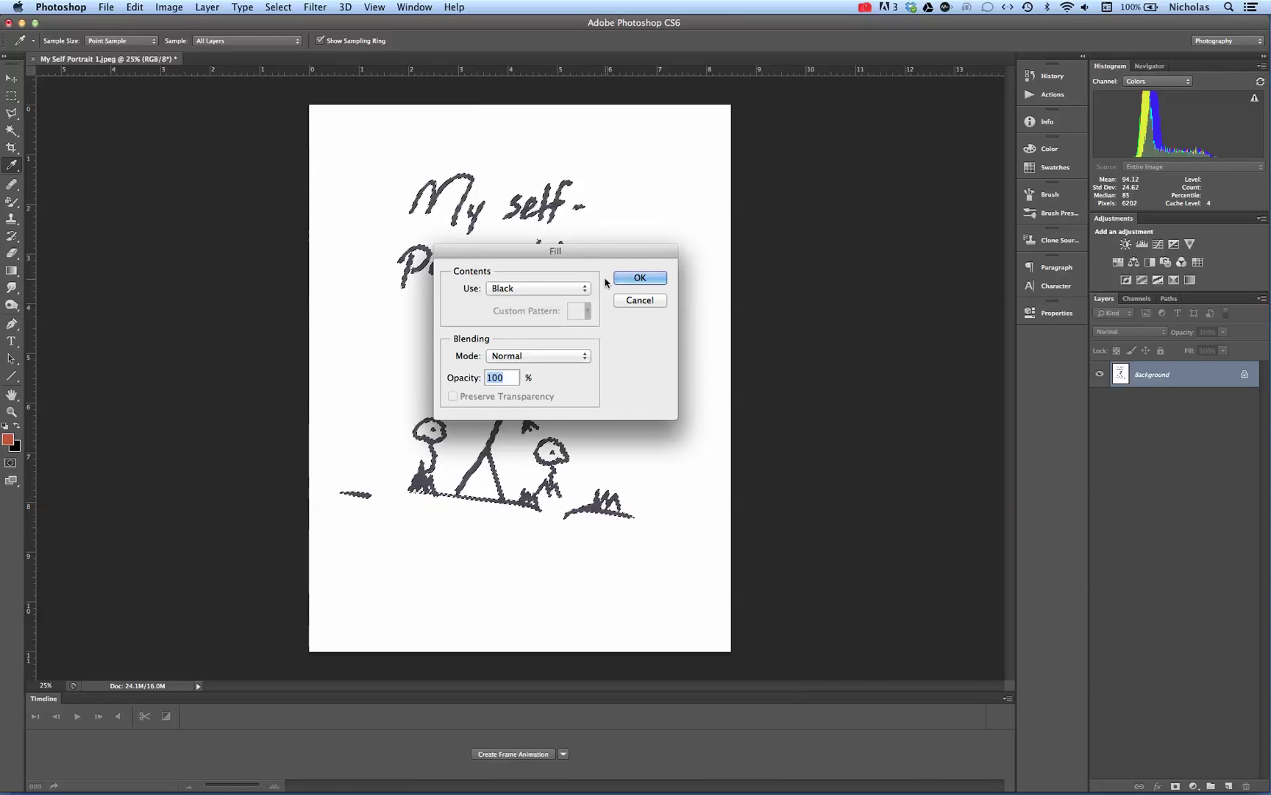
click(639, 278)
key(m)
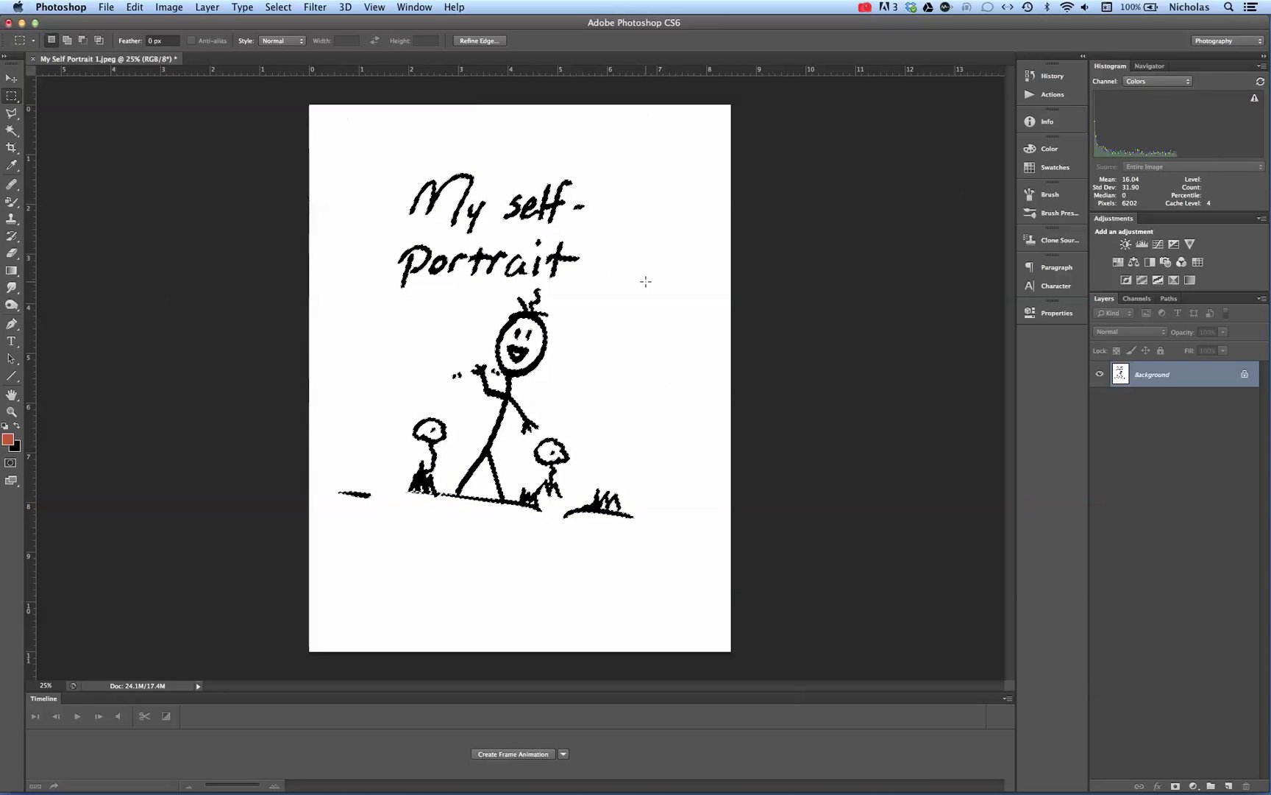
click(278, 9)
click(287, 35)
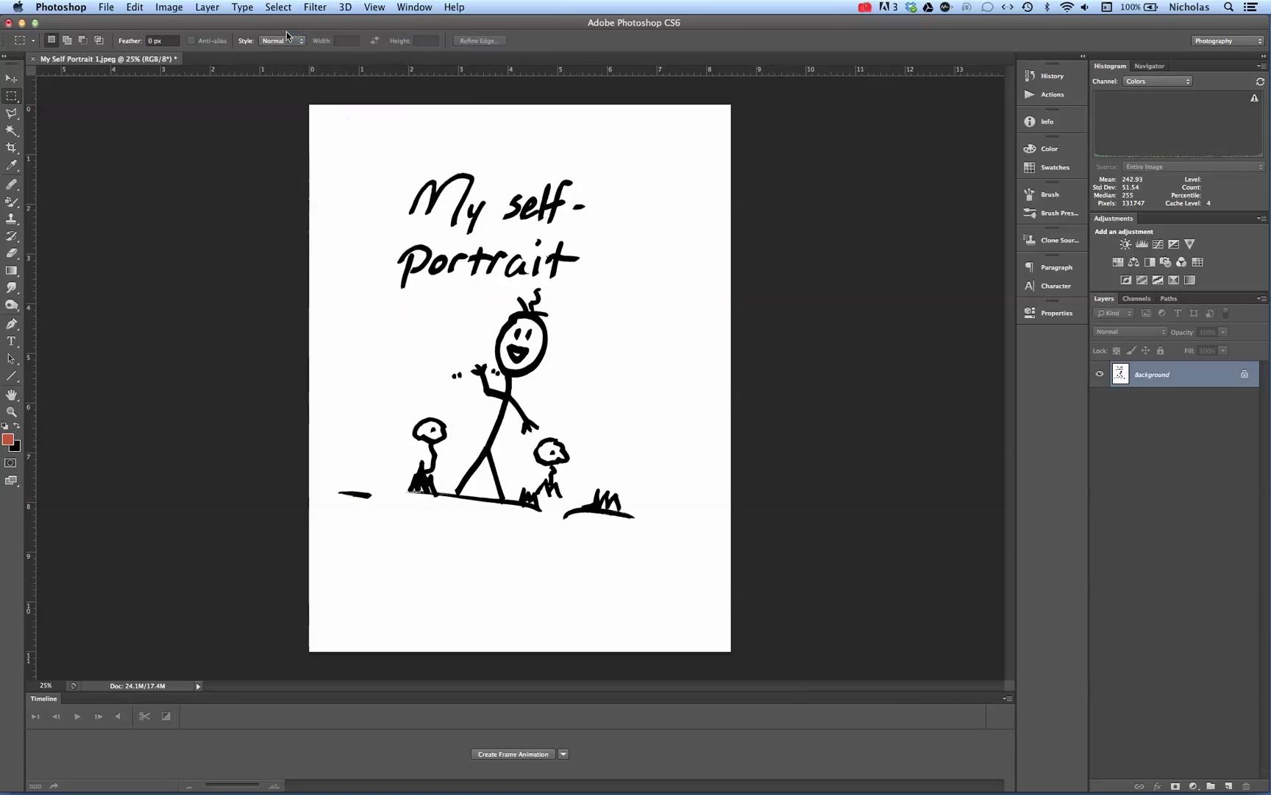
Step: Save As Photoshop PDF to the Desktop, keeping the name 'My Self Portrait 1.pdf'
click(106, 7)
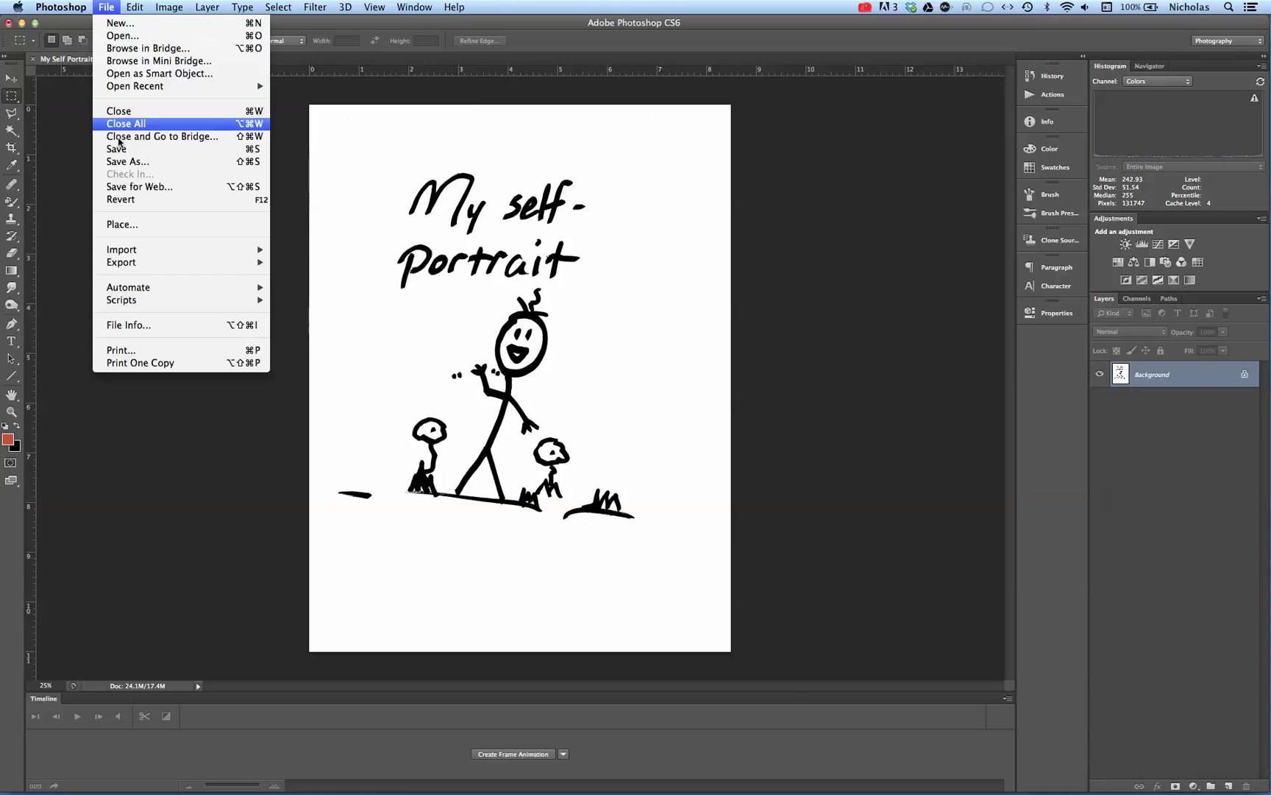
click(125, 161)
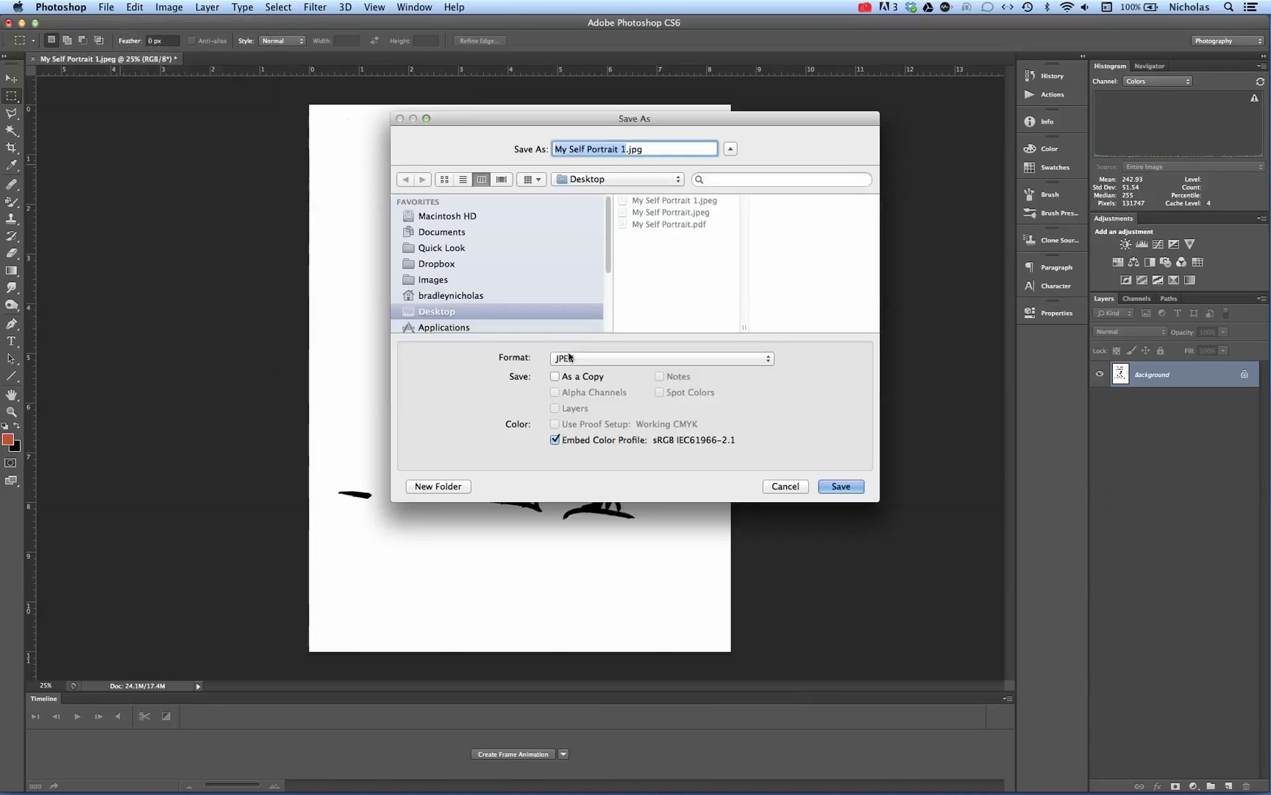
click(587, 360)
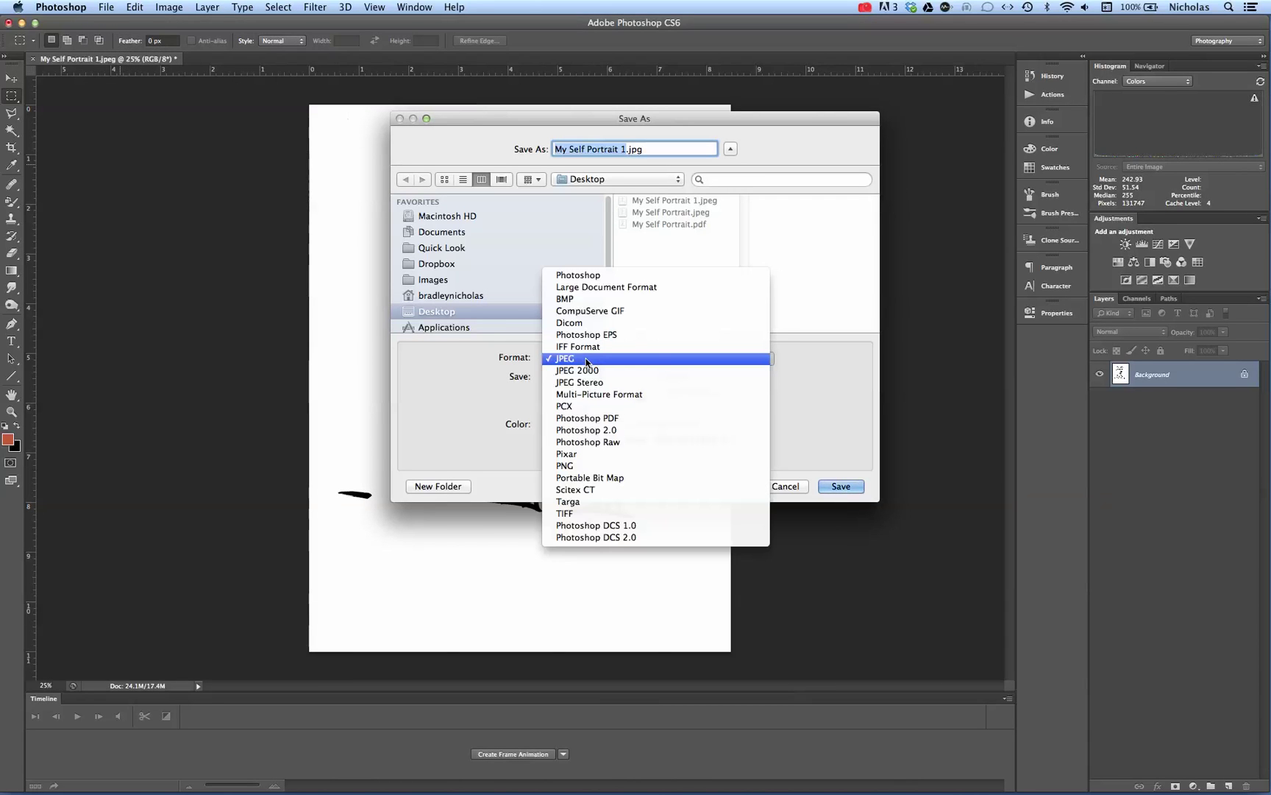
click(589, 417)
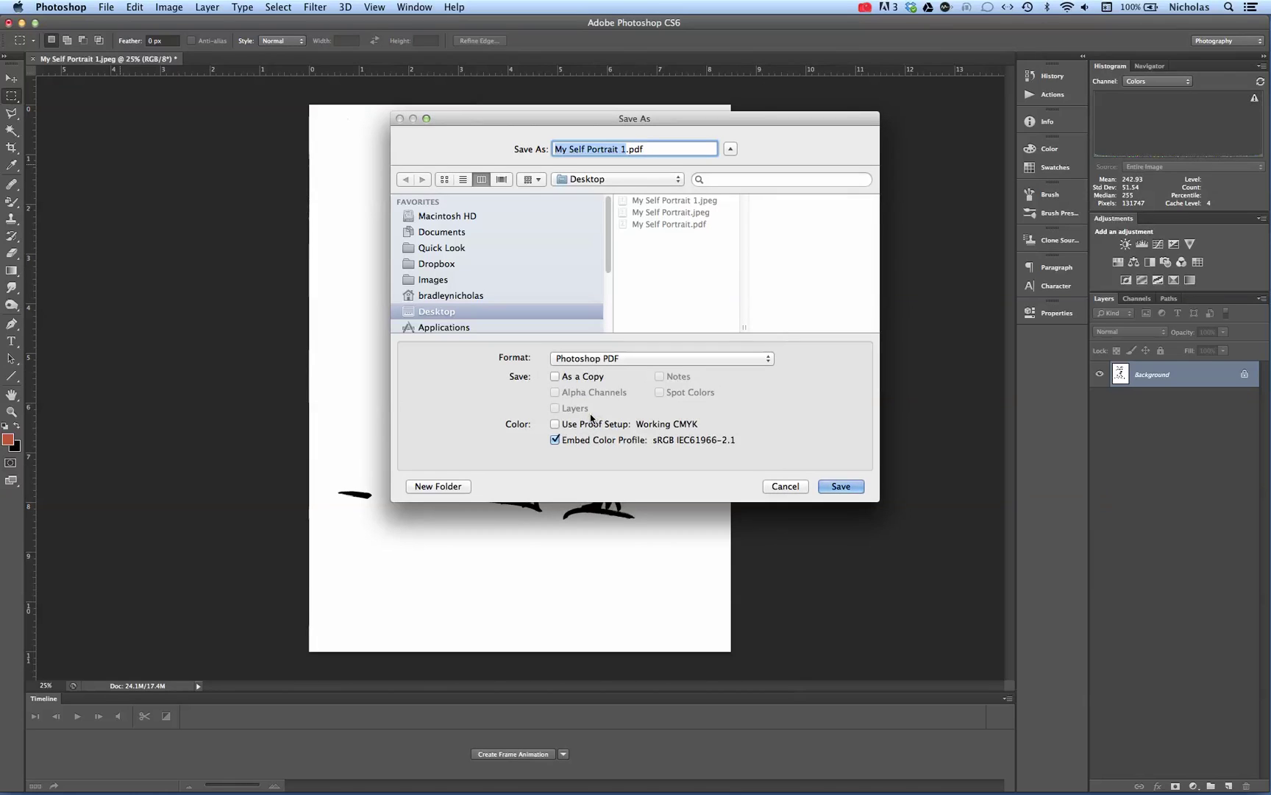
key(Right)
key(BackSpace)
key(BackSpace)
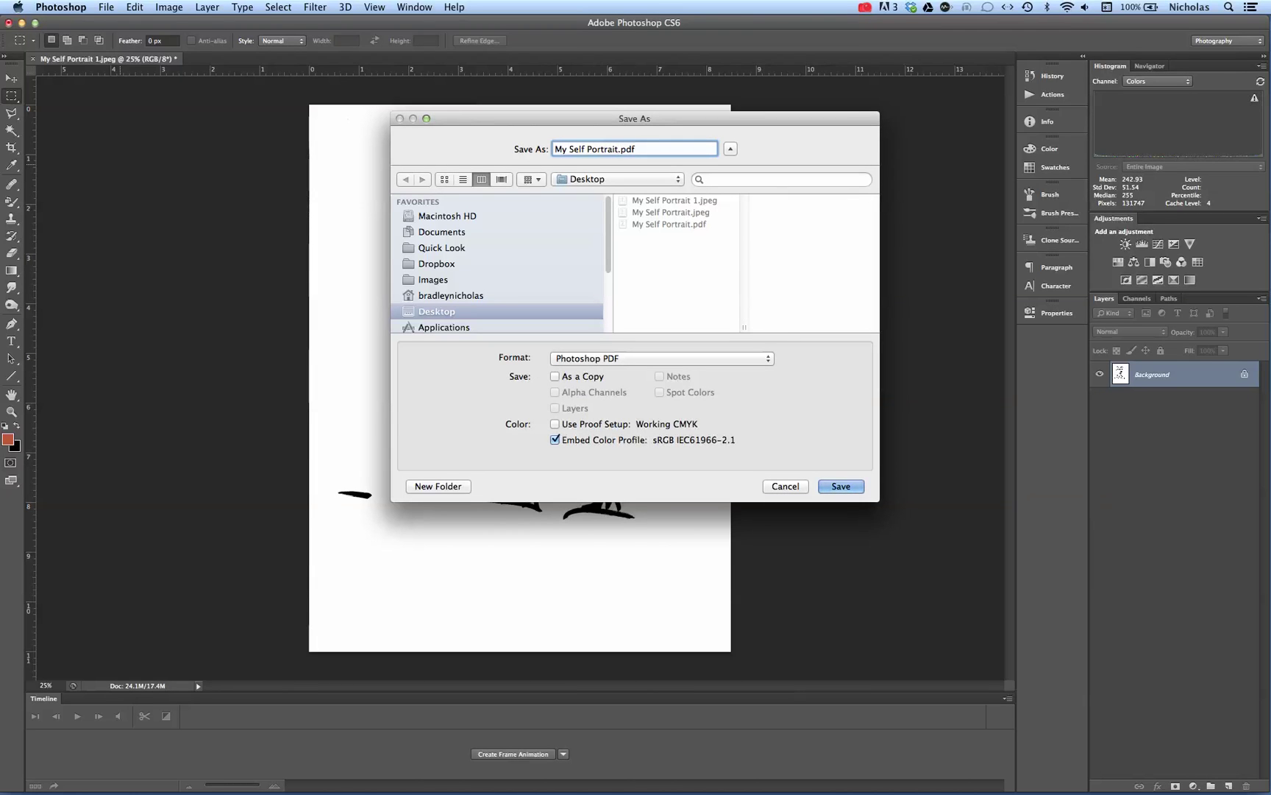
text(1)
Step: Confirm the save, dismiss the settings notice and choose the [Press Quality] Adobe PDF preset
key(Return)
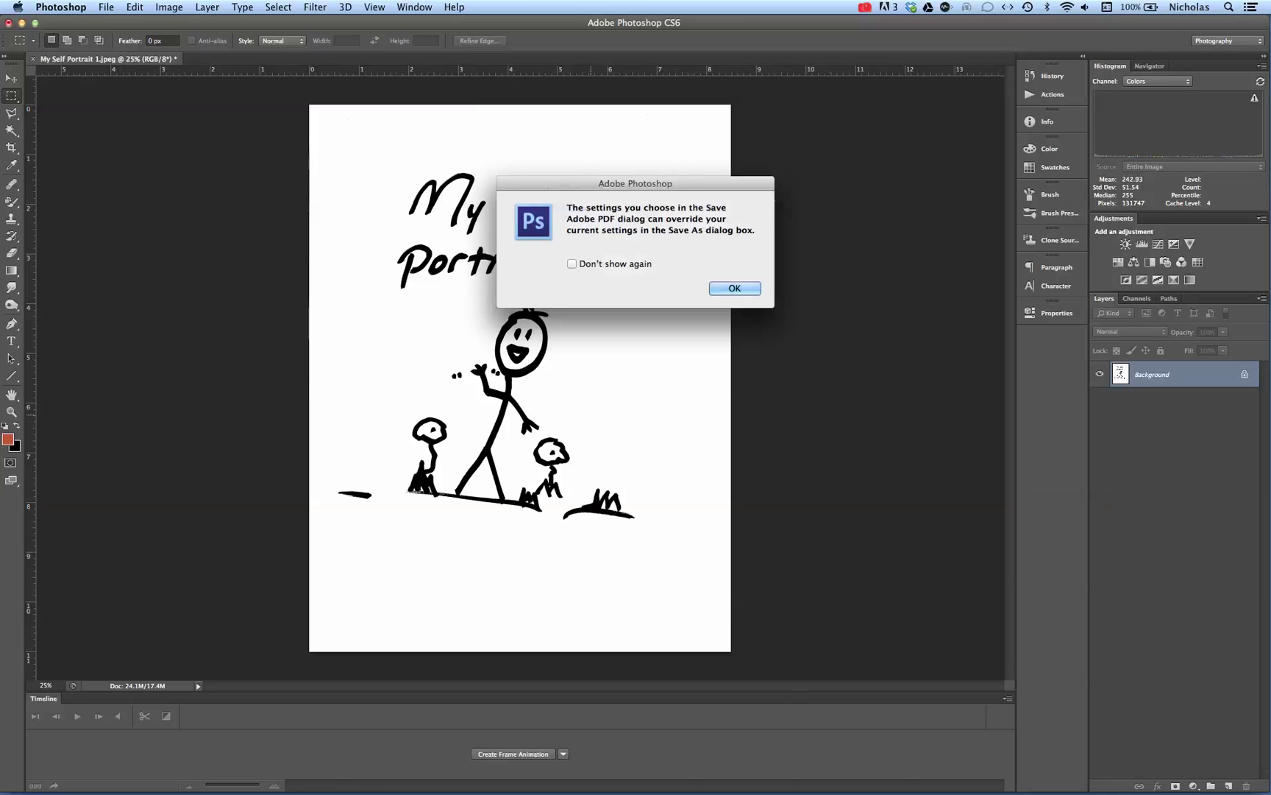
key(Return)
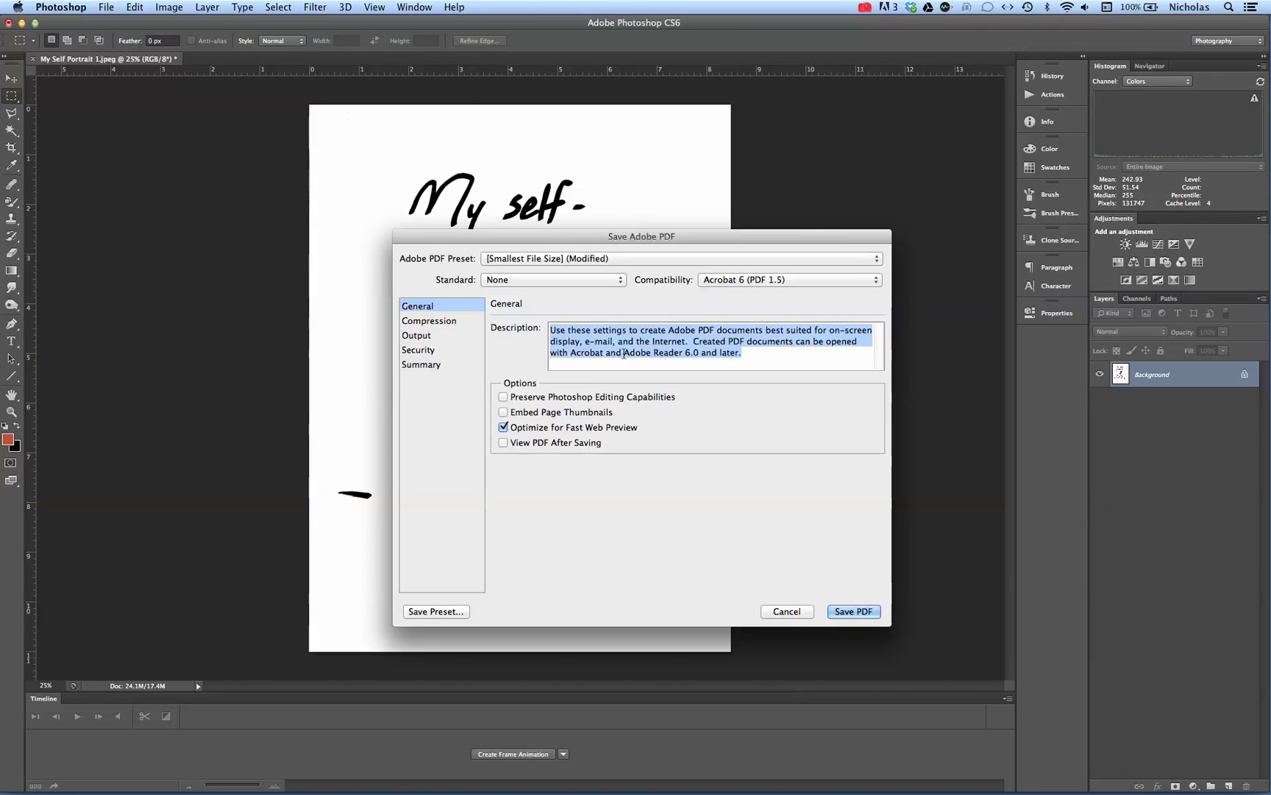
click(626, 262)
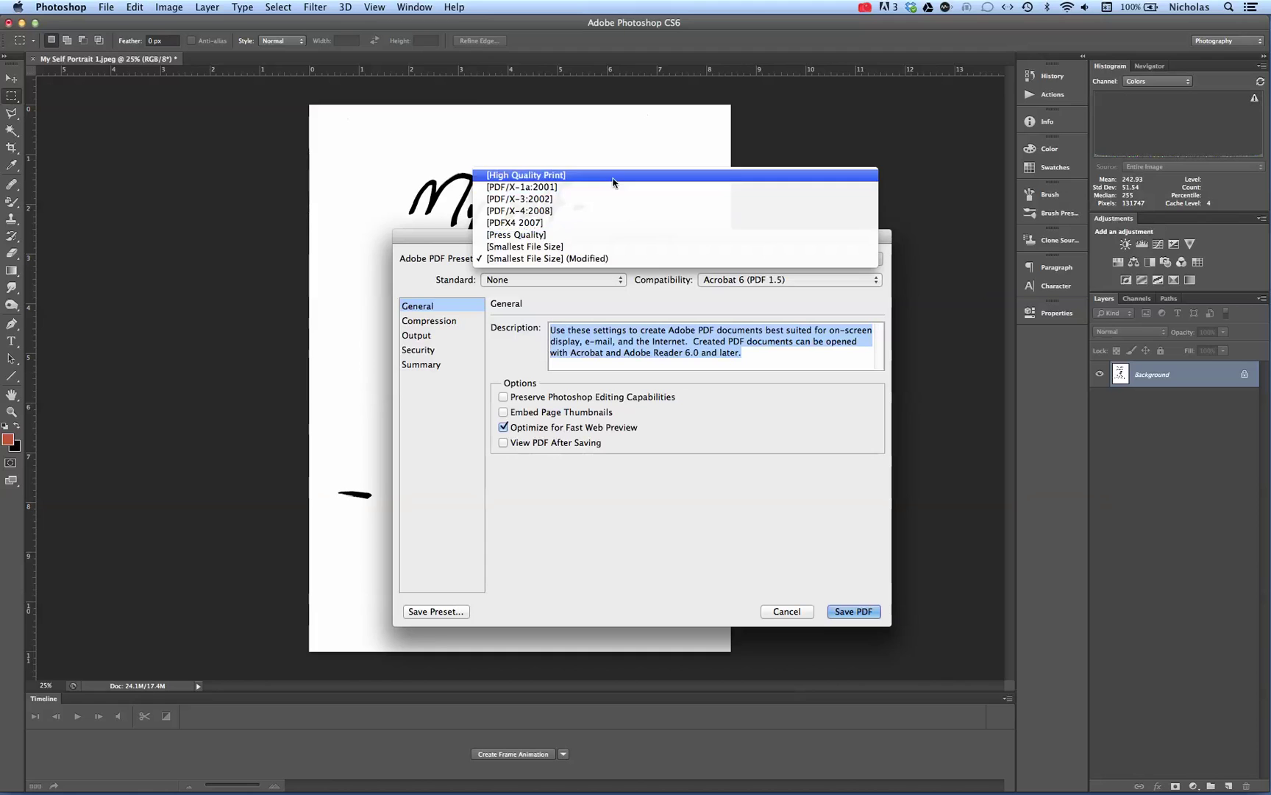
click(600, 236)
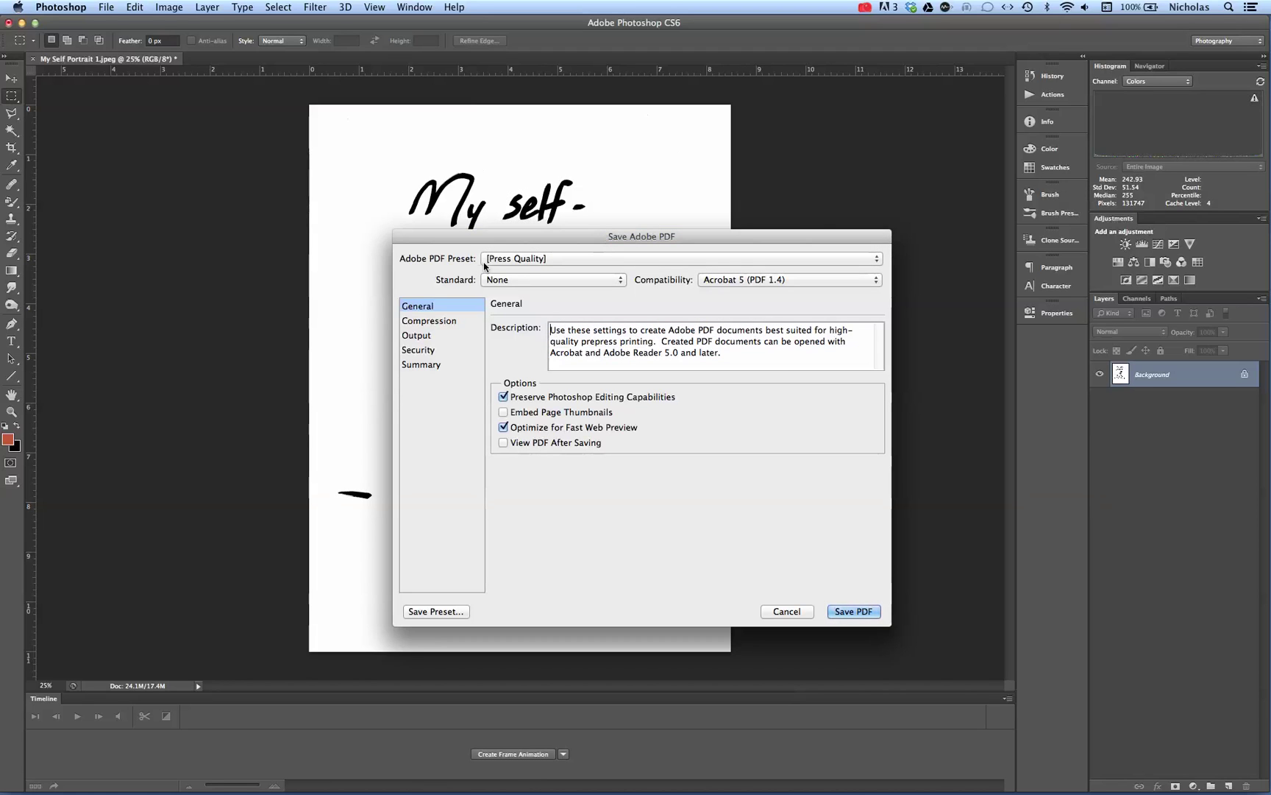
click(510, 259)
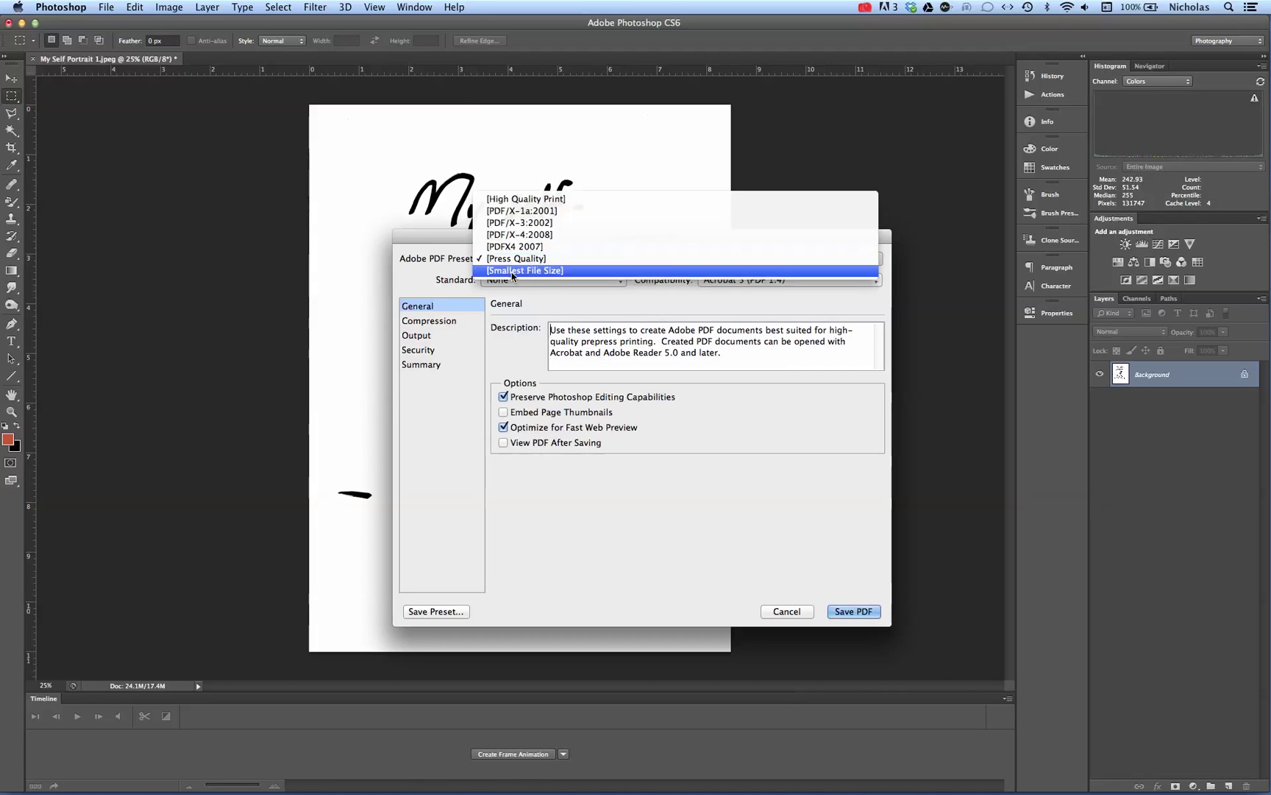
Step: Keep Press Quality and review the Compression, Output, Security and Summary panels
click(519, 258)
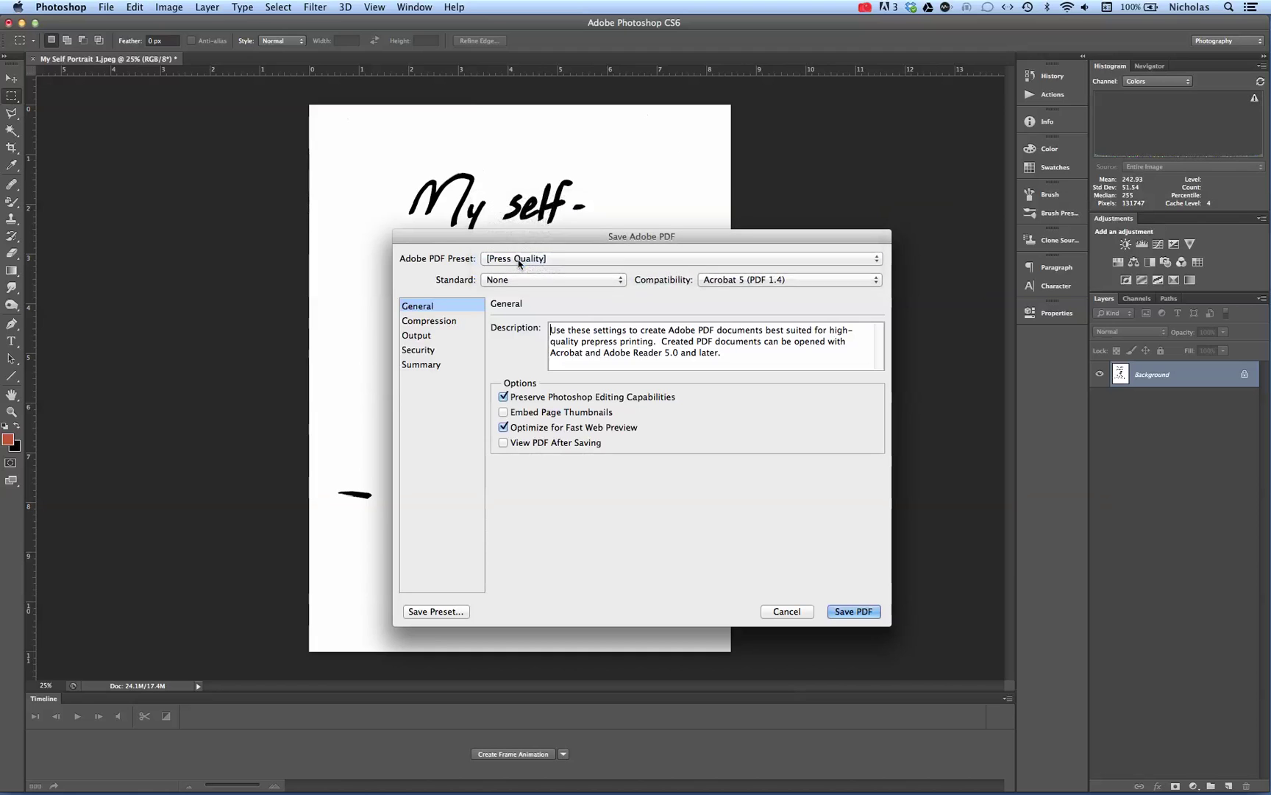
click(437, 324)
click(421, 337)
click(419, 351)
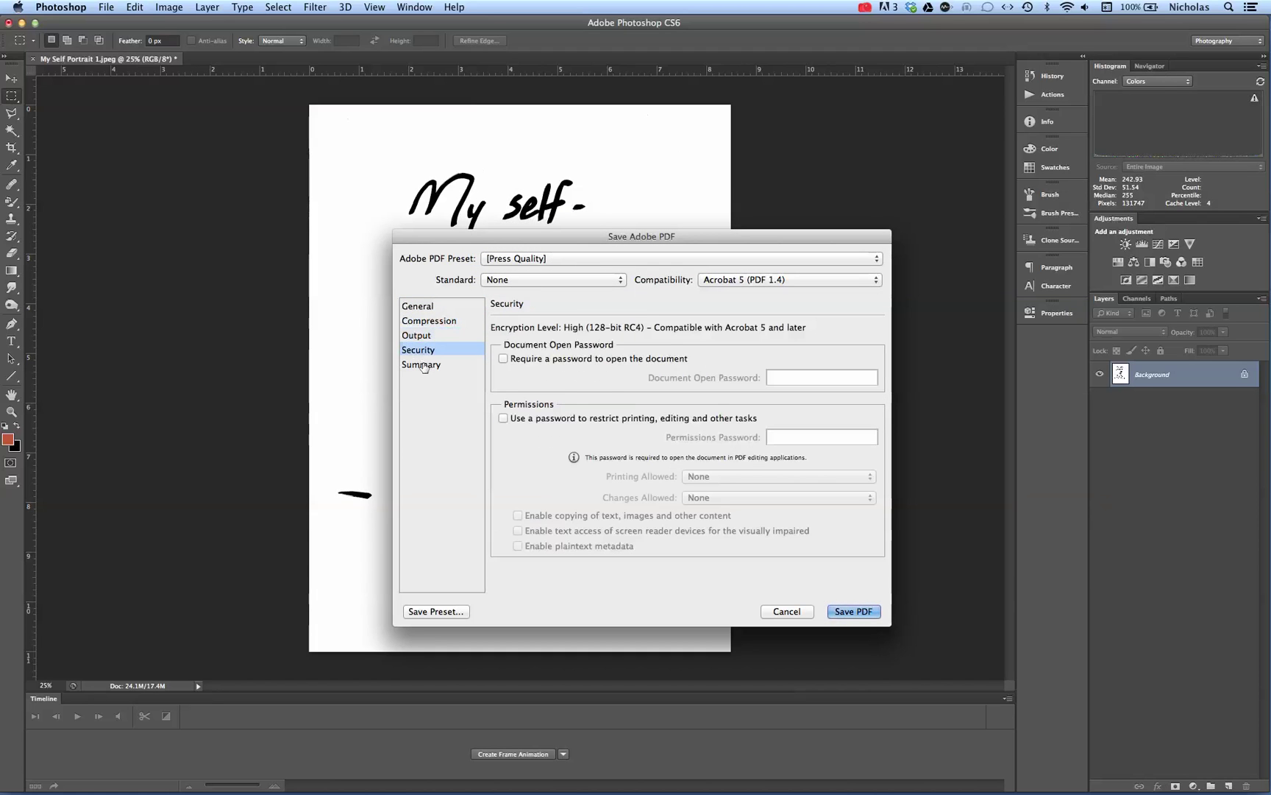
click(422, 366)
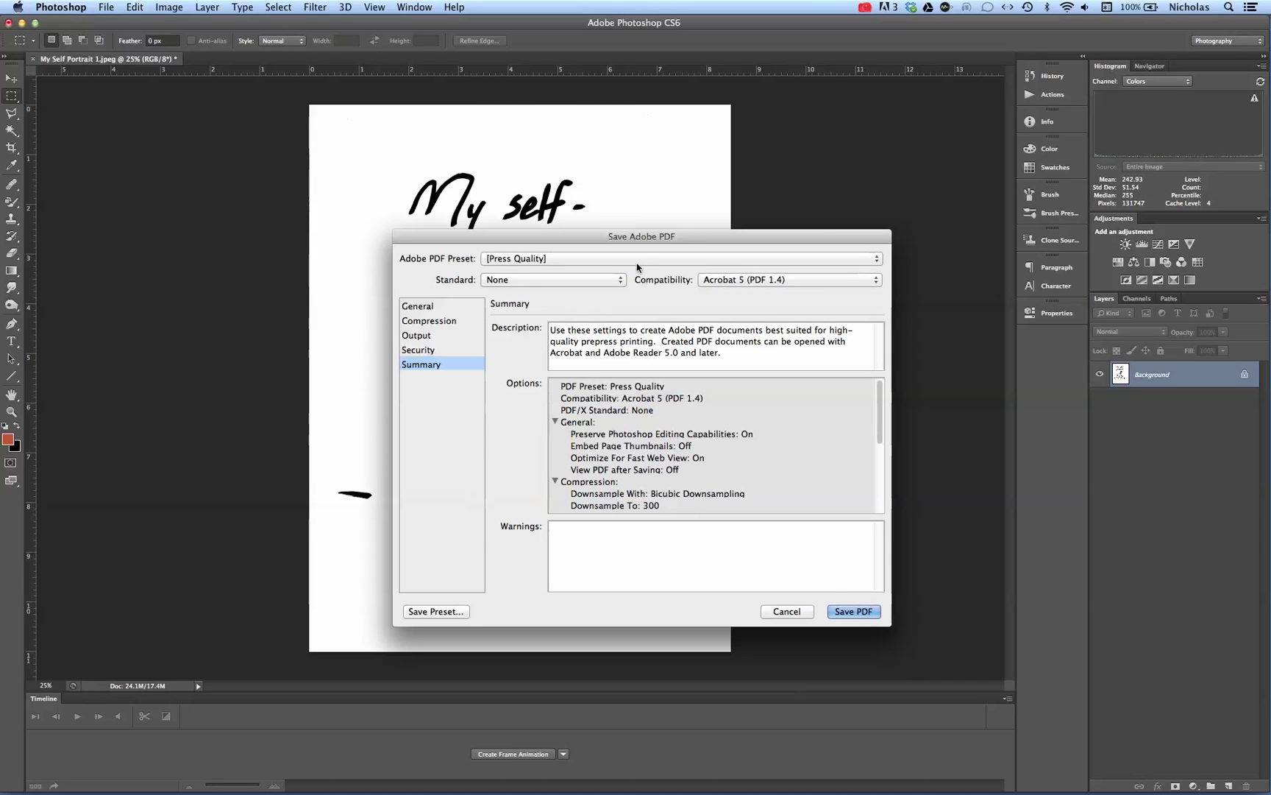
click(424, 323)
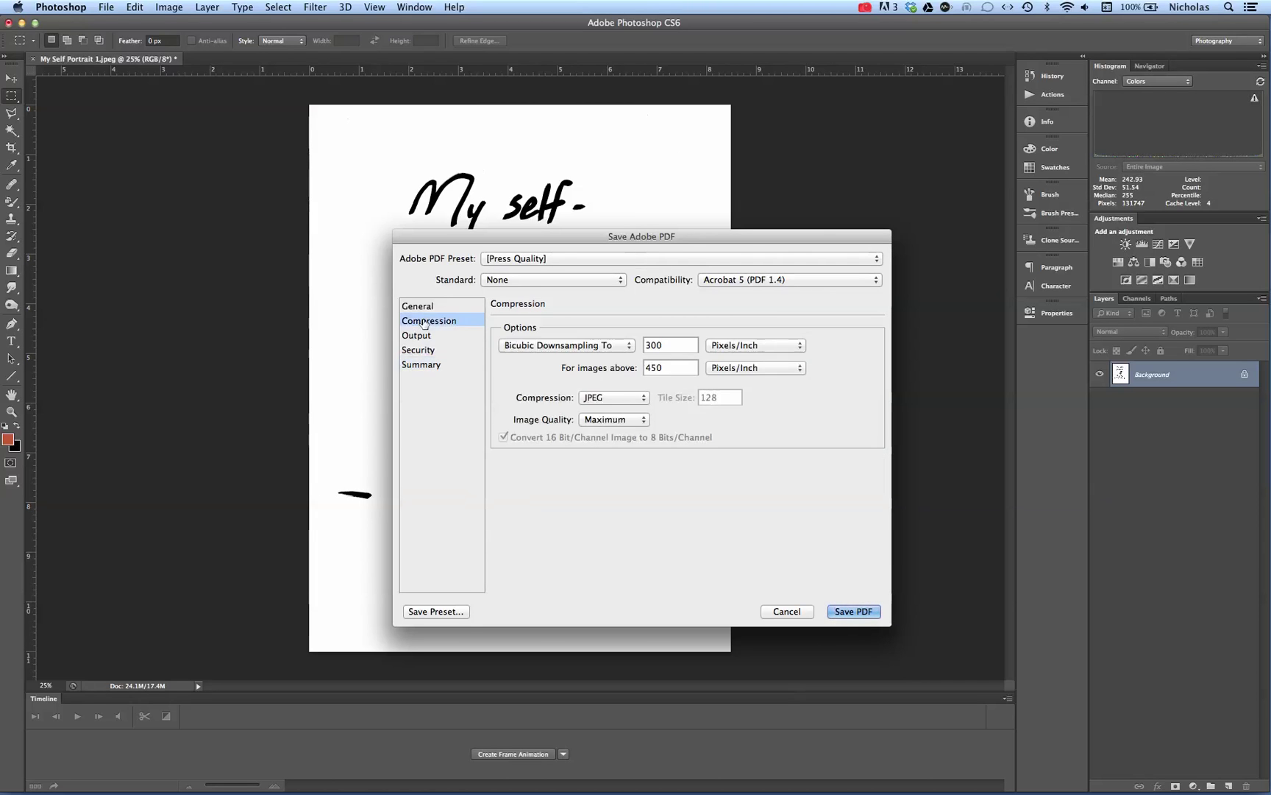
Step: Set Bicubic Downsampling to 400 pixels/inch and save the PDF, accepting the compatibility alert
click(649, 344)
key(BackSpace)
text(4)
key(Tab)
click(851, 612)
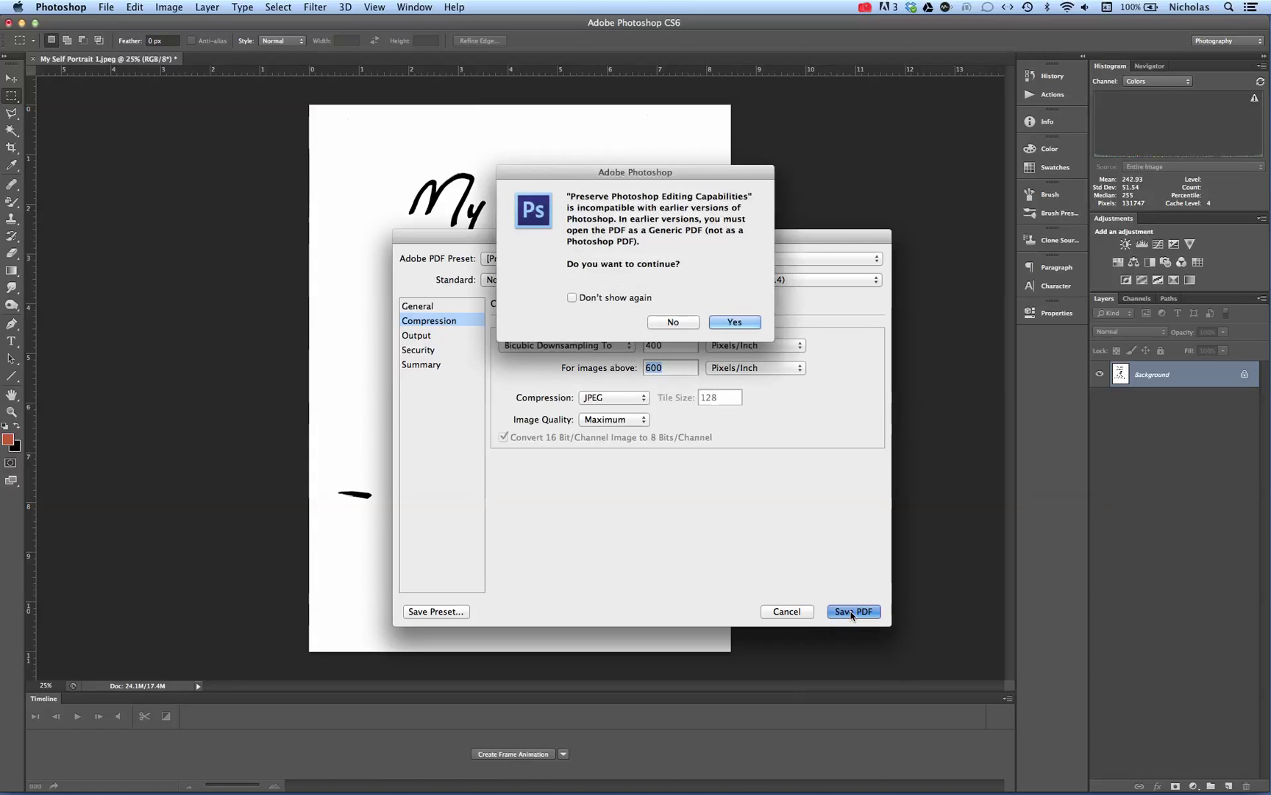
click(733, 336)
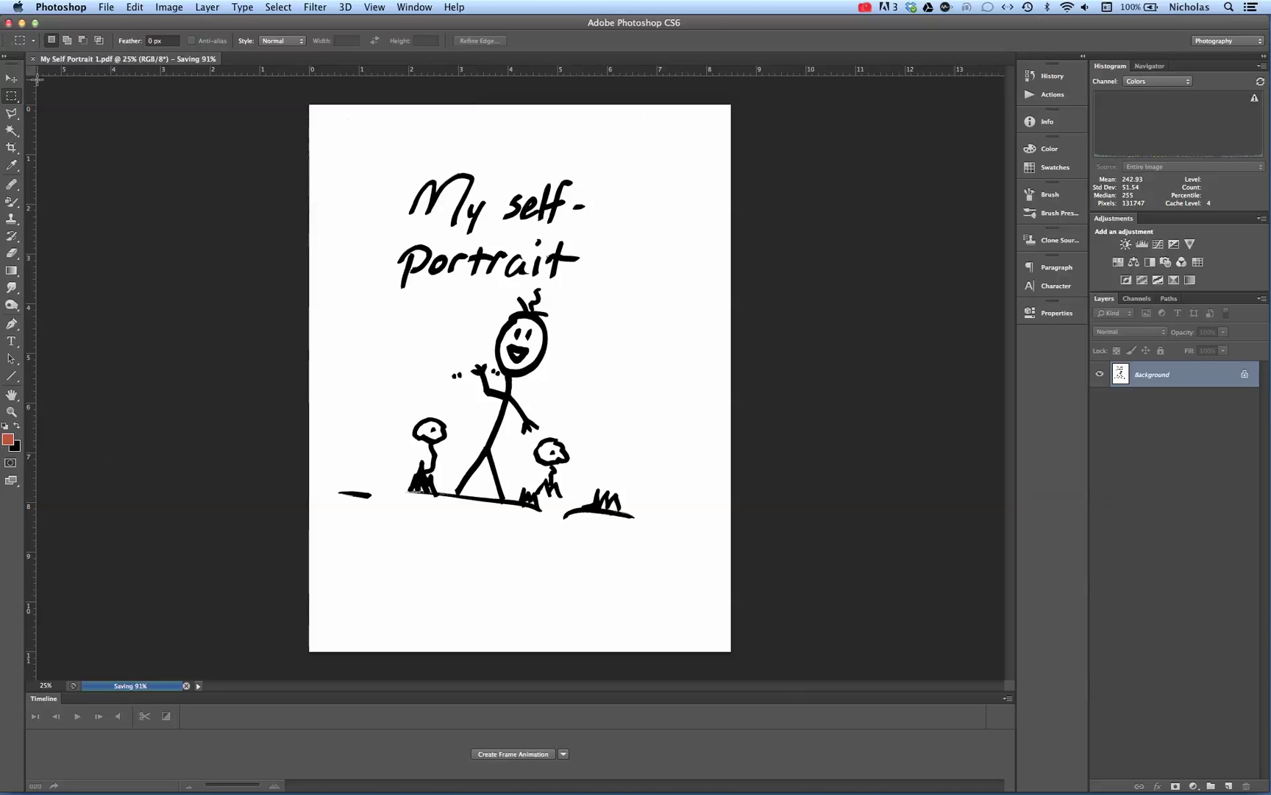
Step: Minimize Photoshop, close the scanner window and select My Self Portrait 1.pdf on the Desktop
click(22, 23)
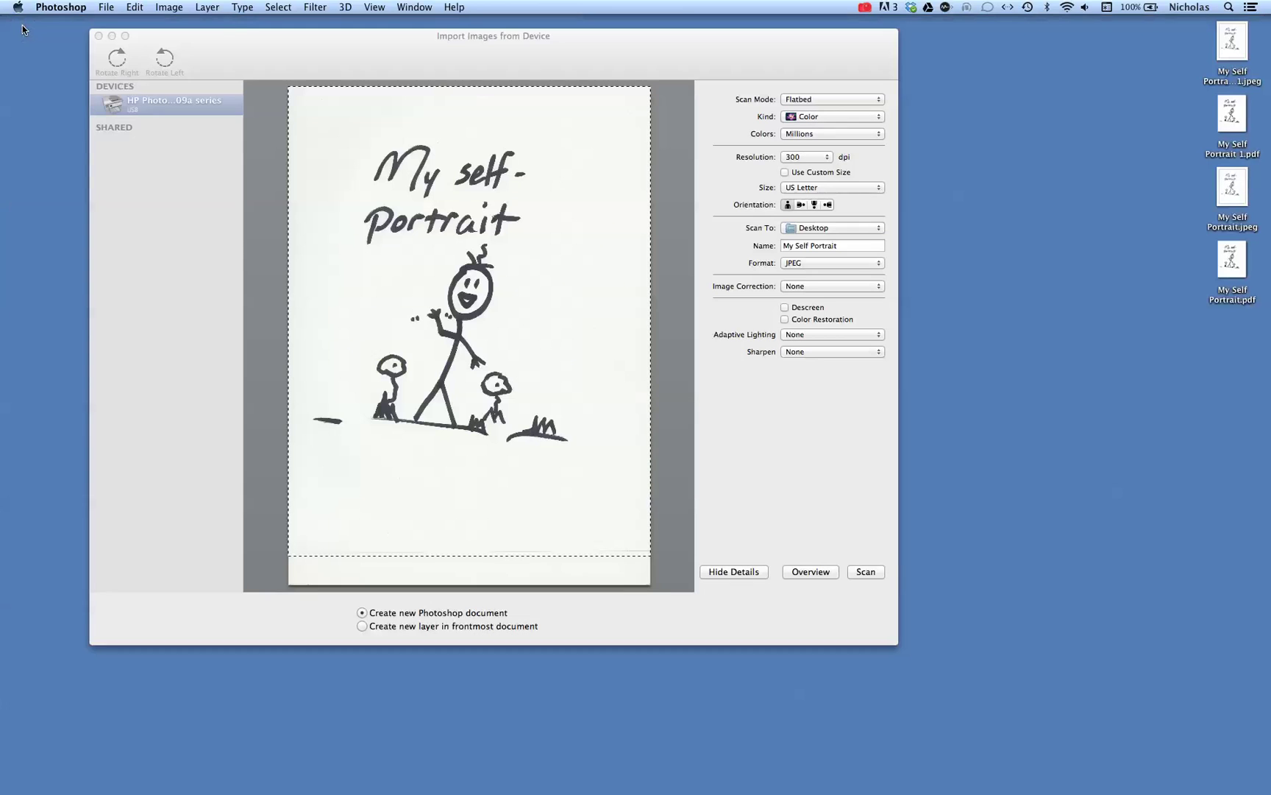
click(99, 36)
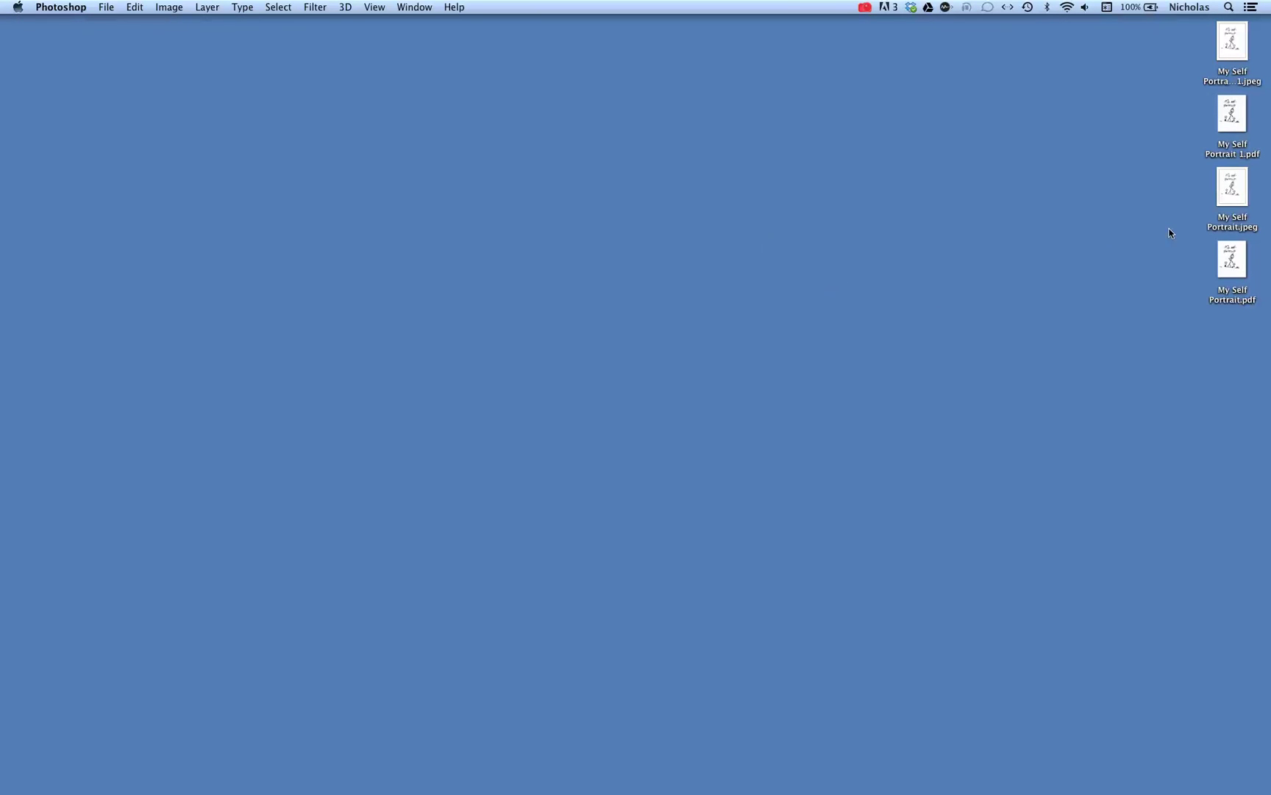
click(1234, 117)
Step: Quick Look the saved PDF and compare it with the original My Self Portrait.jpeg scan
key(space)
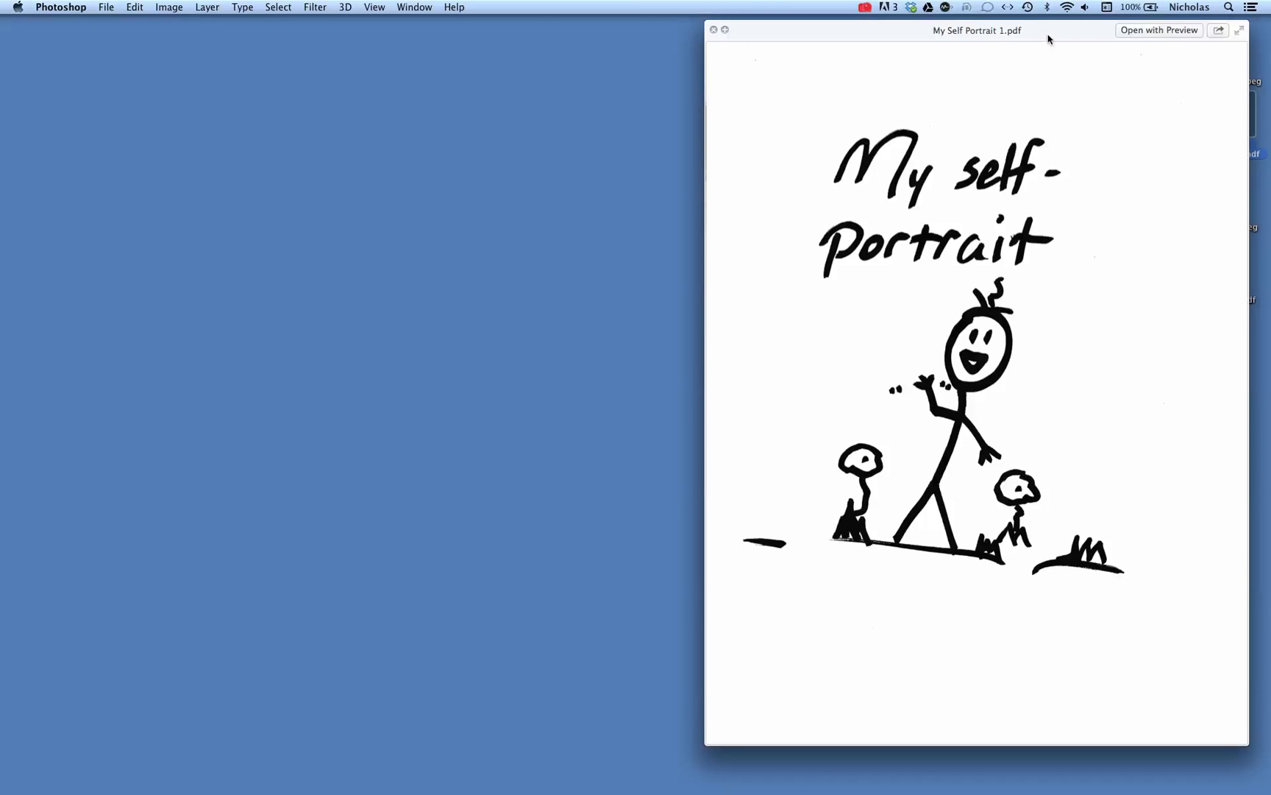
drag(1049, 38, 777, 36)
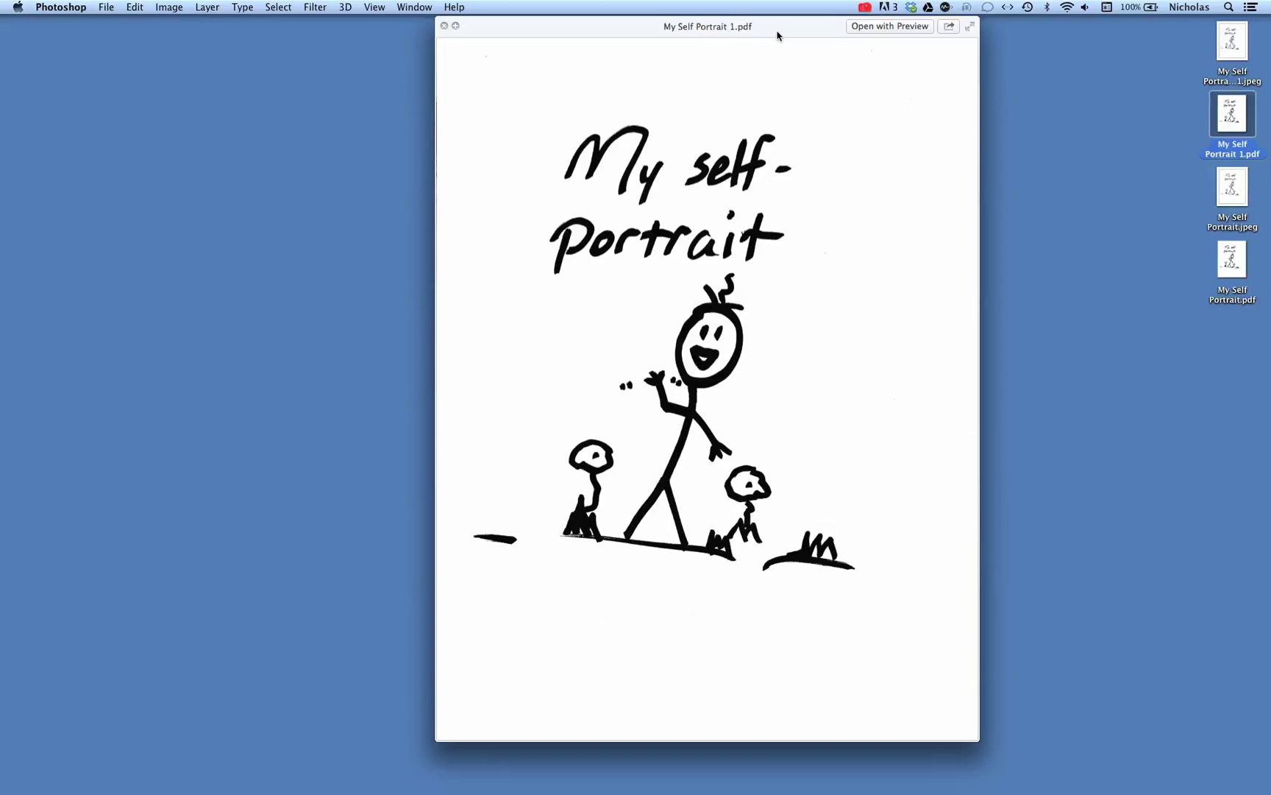
key(Down)
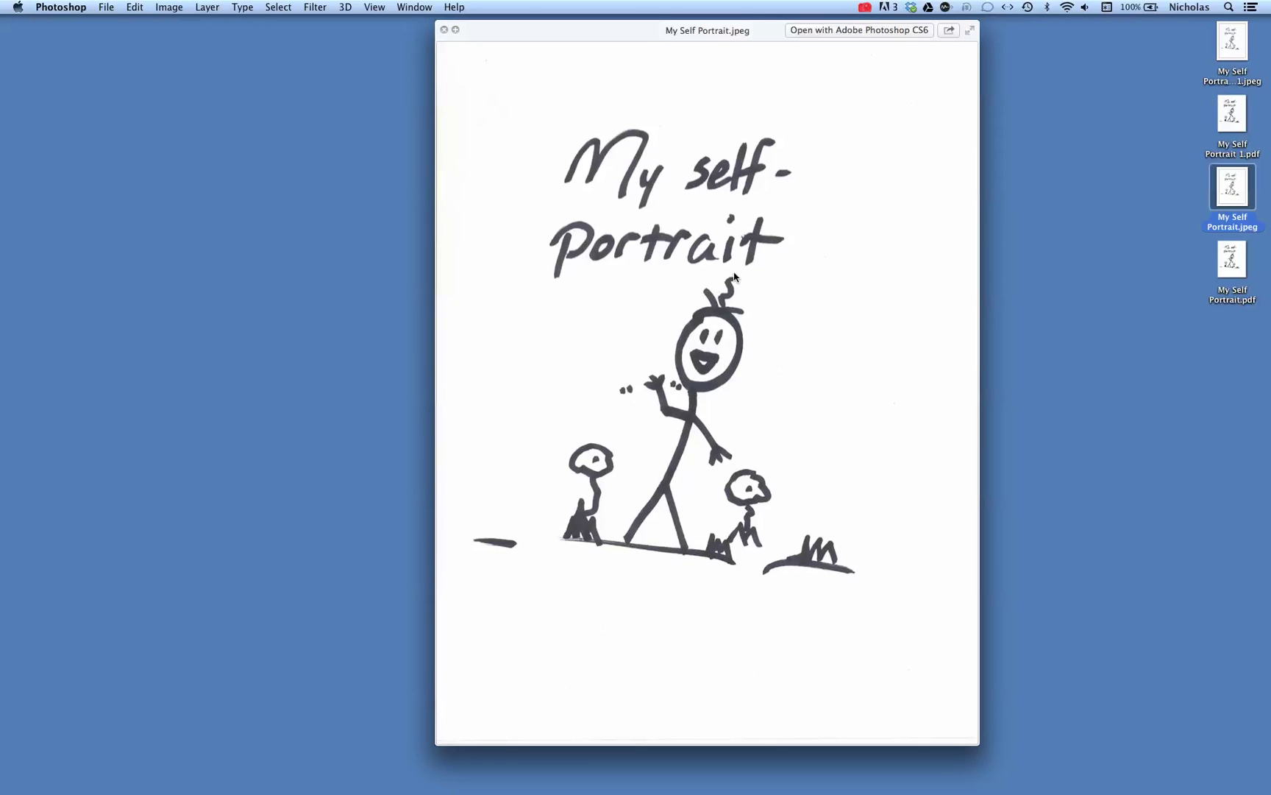
key(Up)
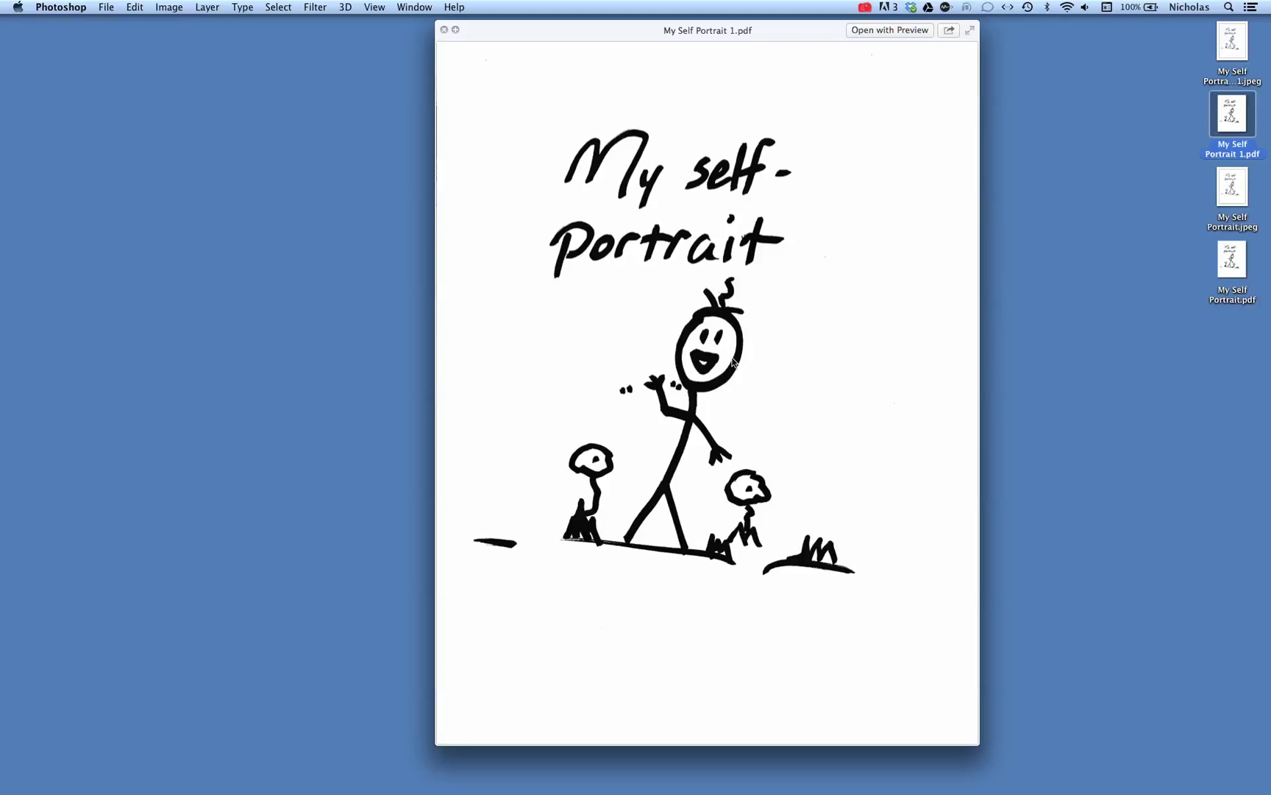
key(space)
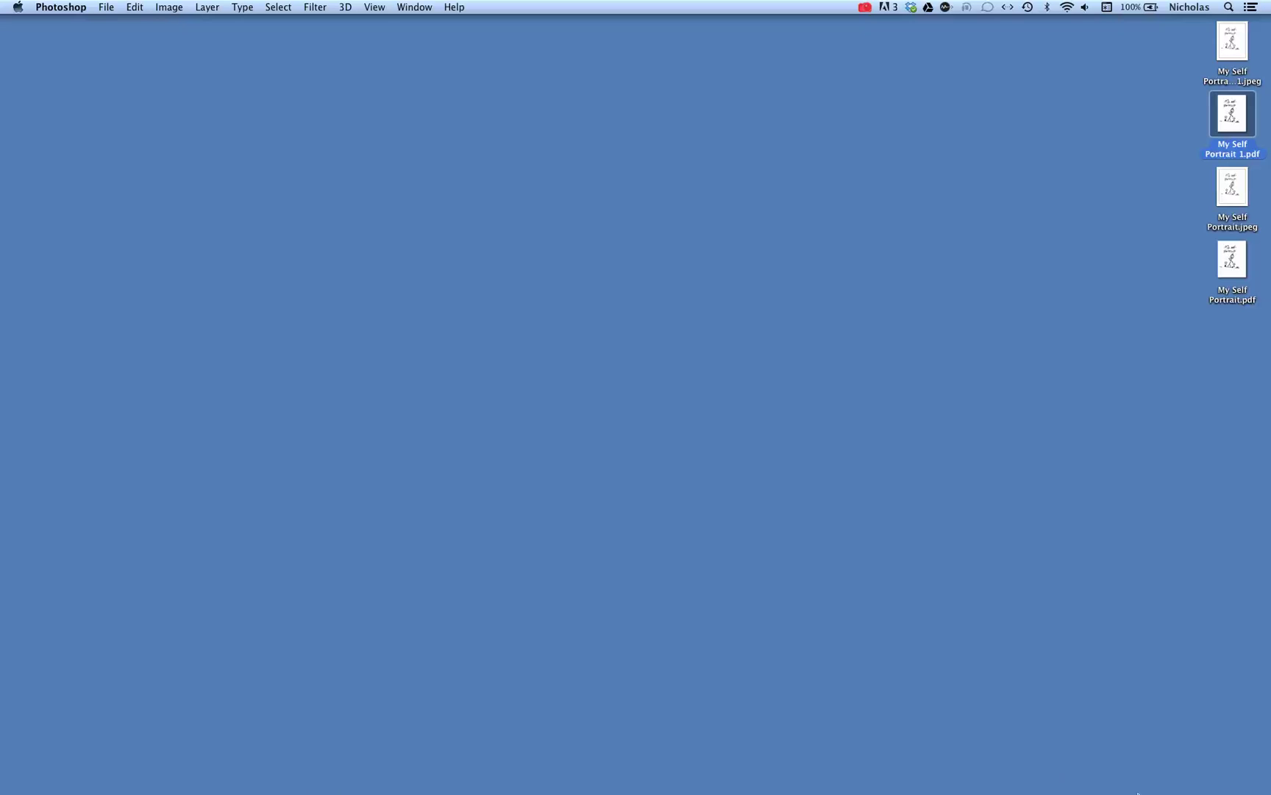
Step: Restore the minimized 'My Self Portrait 1.pdf' document from the Dock
click(1240, 747)
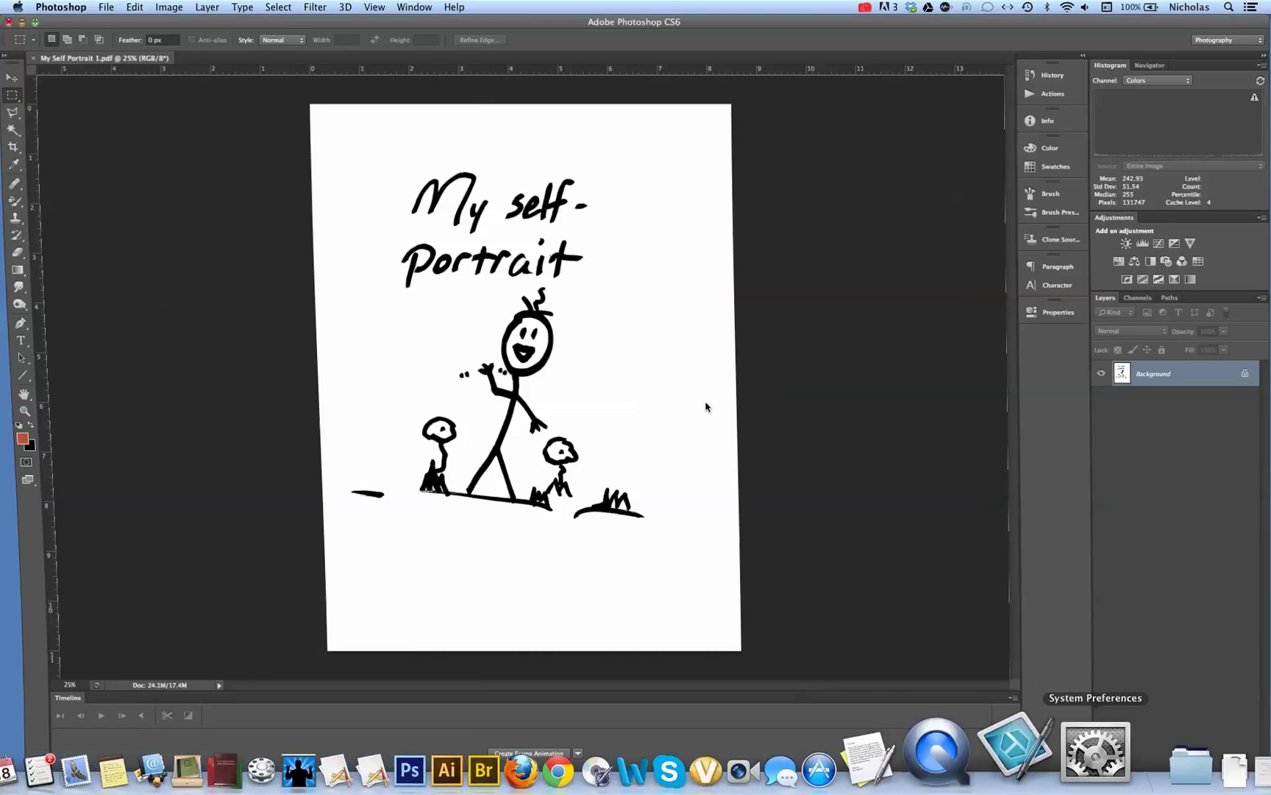